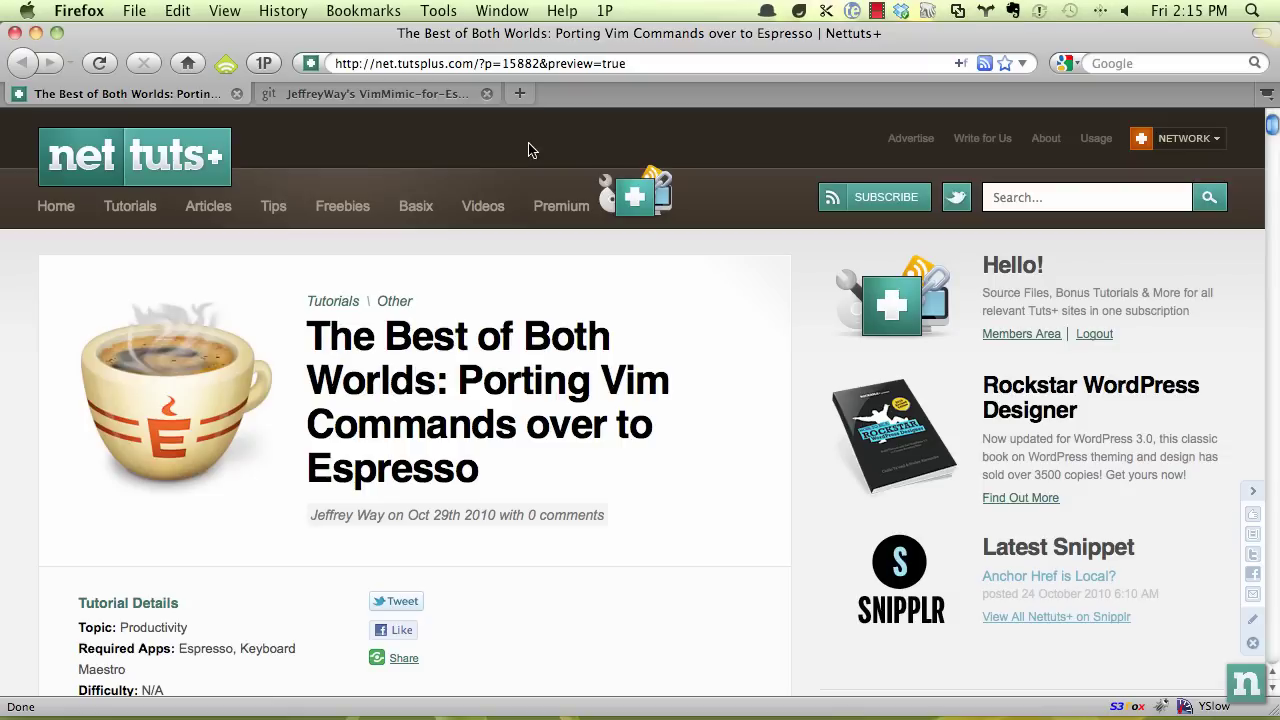
- Bring the MacVim test.html window forward and put the cursor on the word New
{"action": "left_click", "coordinate": [614, 700]}
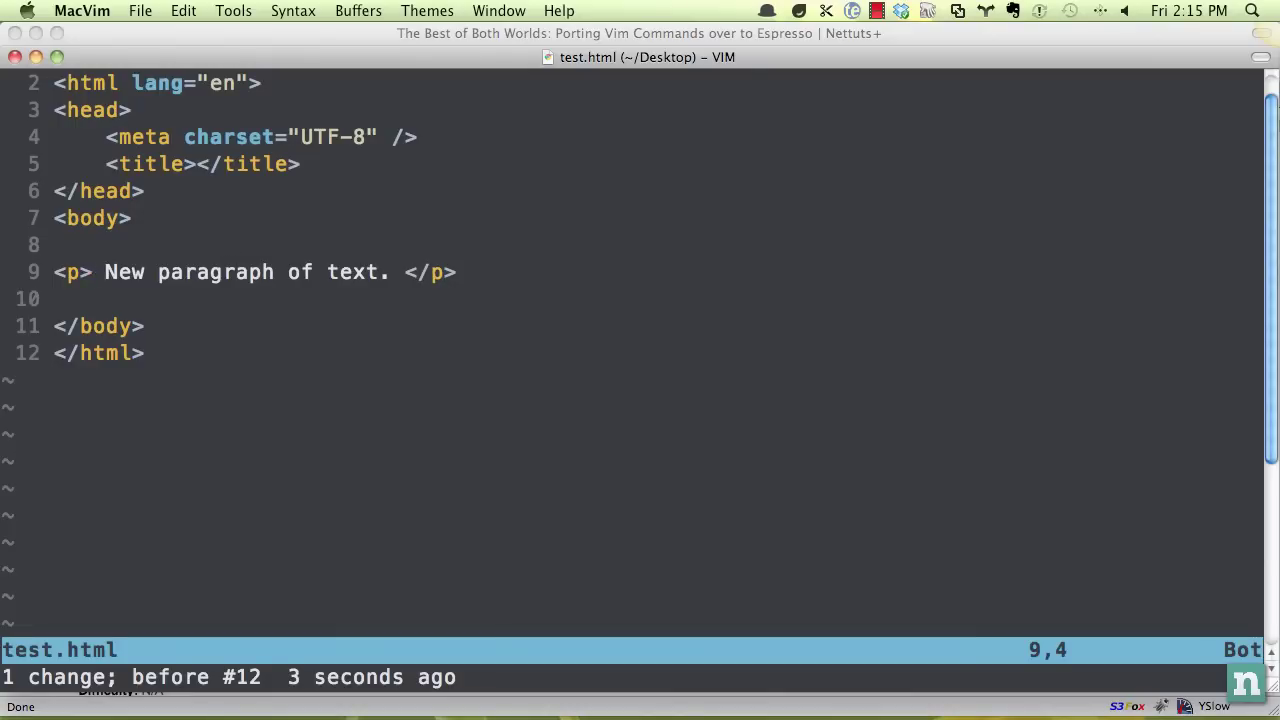
{"action": "key", "text": "l"}
{"action": "left_click_drag", "start_coordinate": [275, 277], "coordinate": [110, 277]}
{"action": "left_click", "coordinate": [115, 283]}
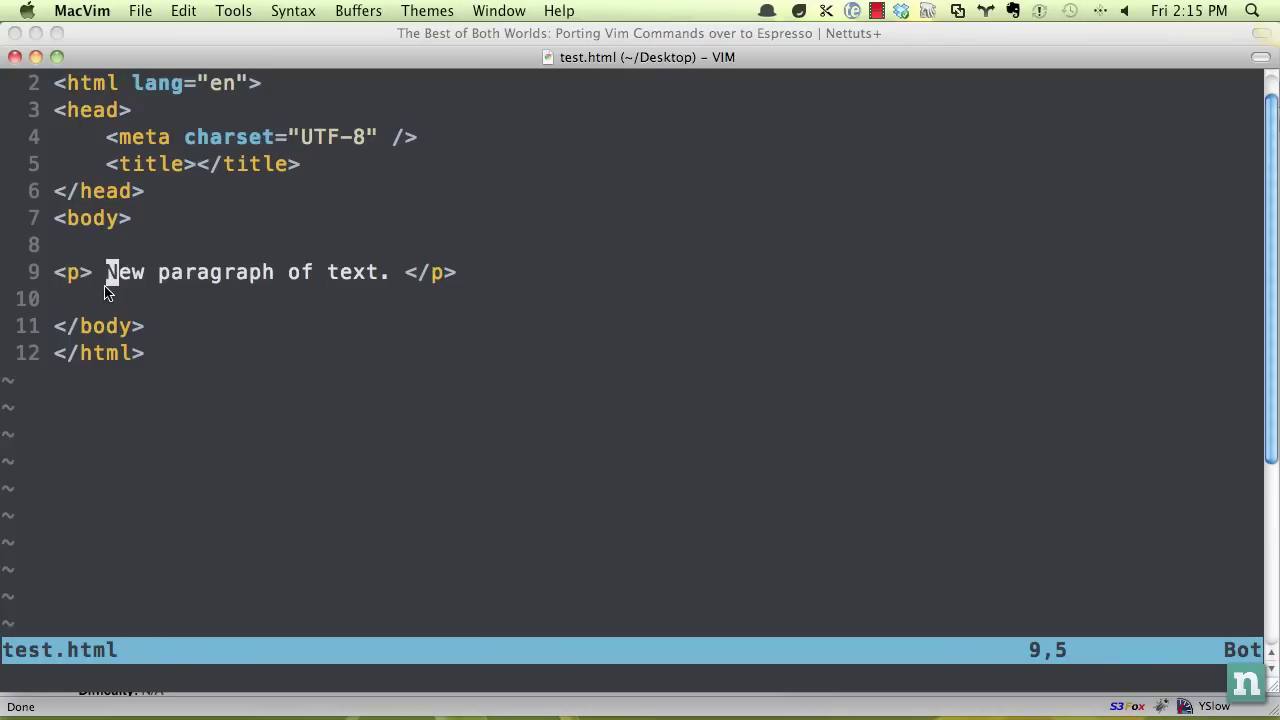
- Try a two-word change with c2w, then escape and undo it
{"action": "type", "text": "c2wq"}
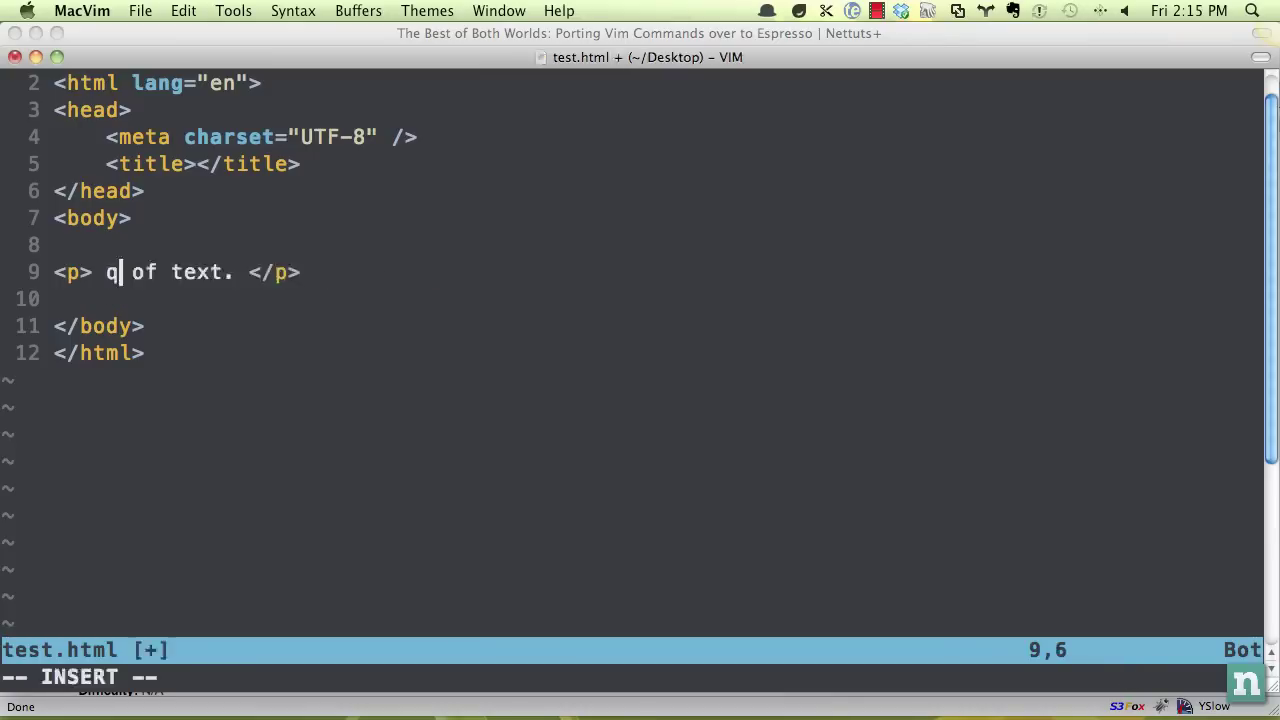
{"action": "key", "text": "BackSpace"}
{"action": "key", "text": "Escape"}
{"action": "key", "text": "u"}
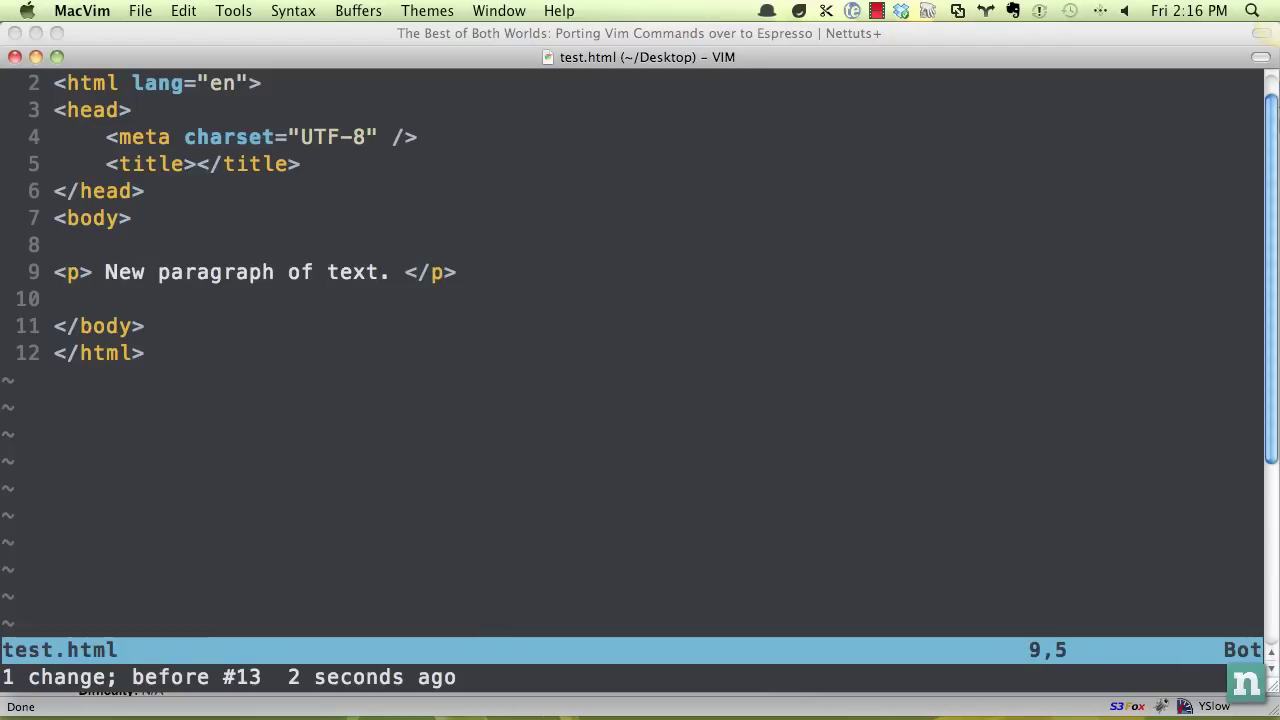
- Try changing up to the period with cf., then escape and undo it
{"action": "type", "text": "cf."}
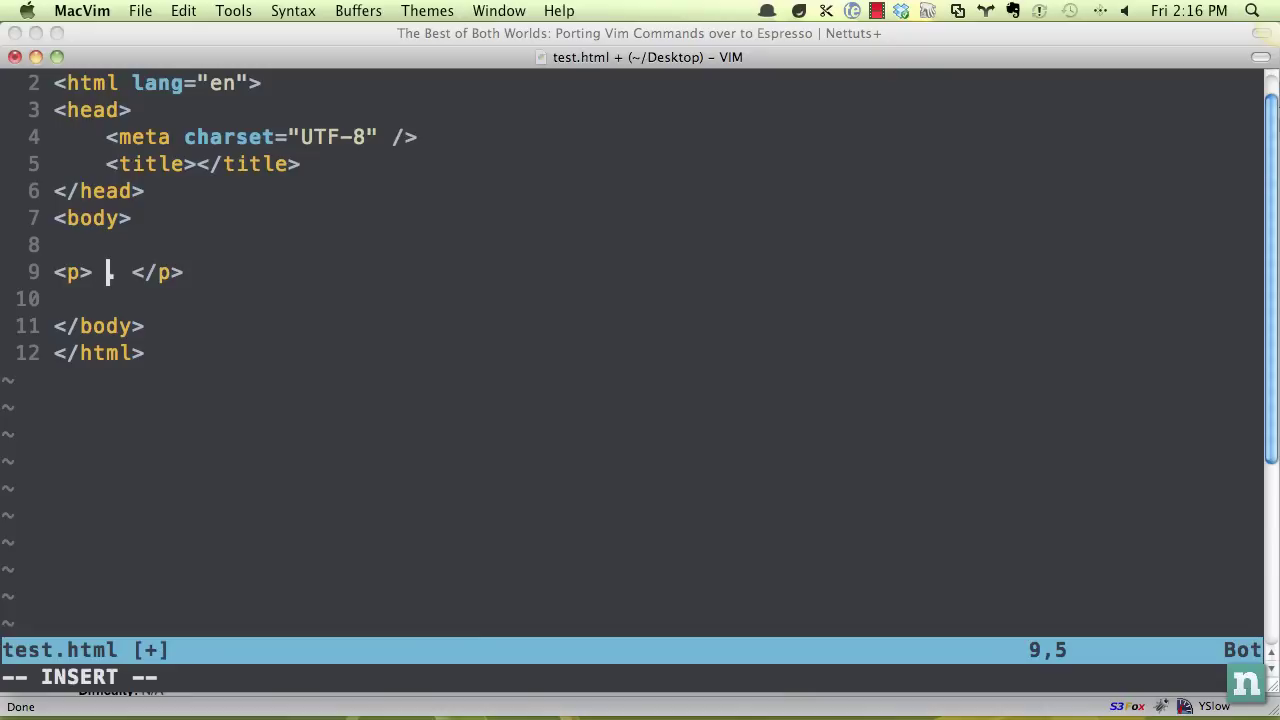
{"action": "key", "text": "Escape"}
{"action": "key", "text": "u"}
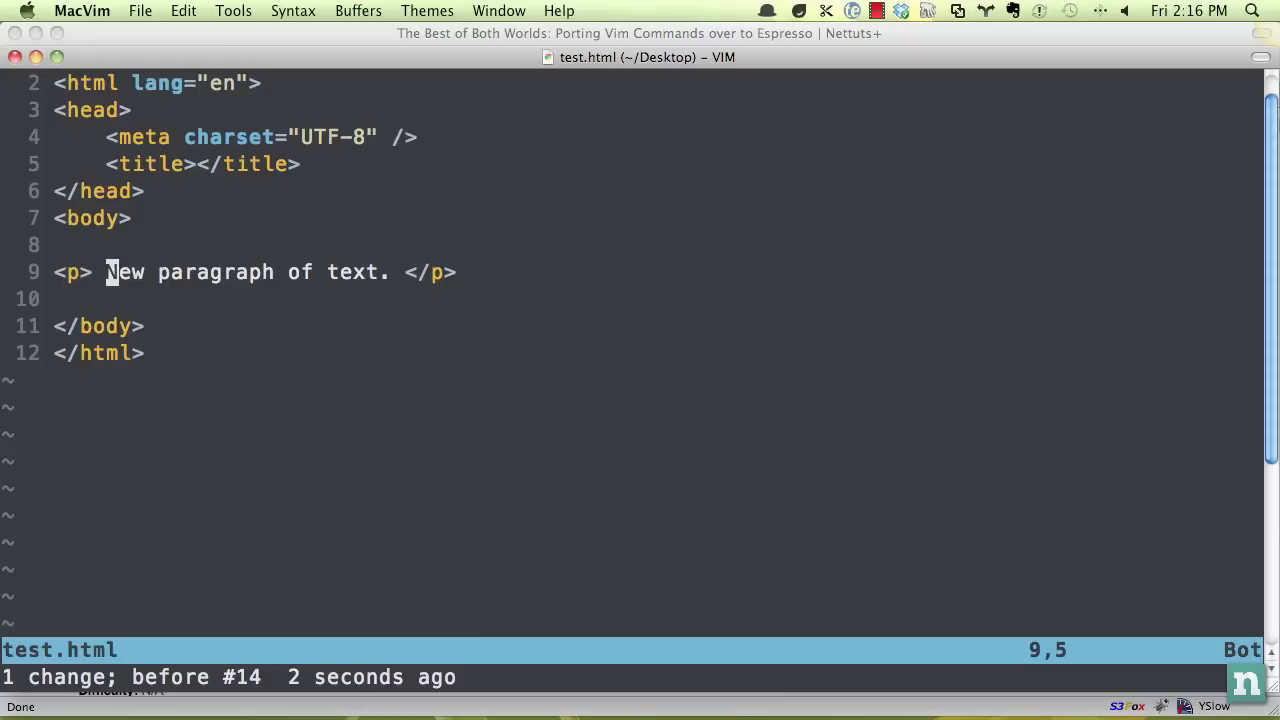
- Visually select two words, cancel, and move the cursor back onto paragraph
{"action": "key", "text": "v"}
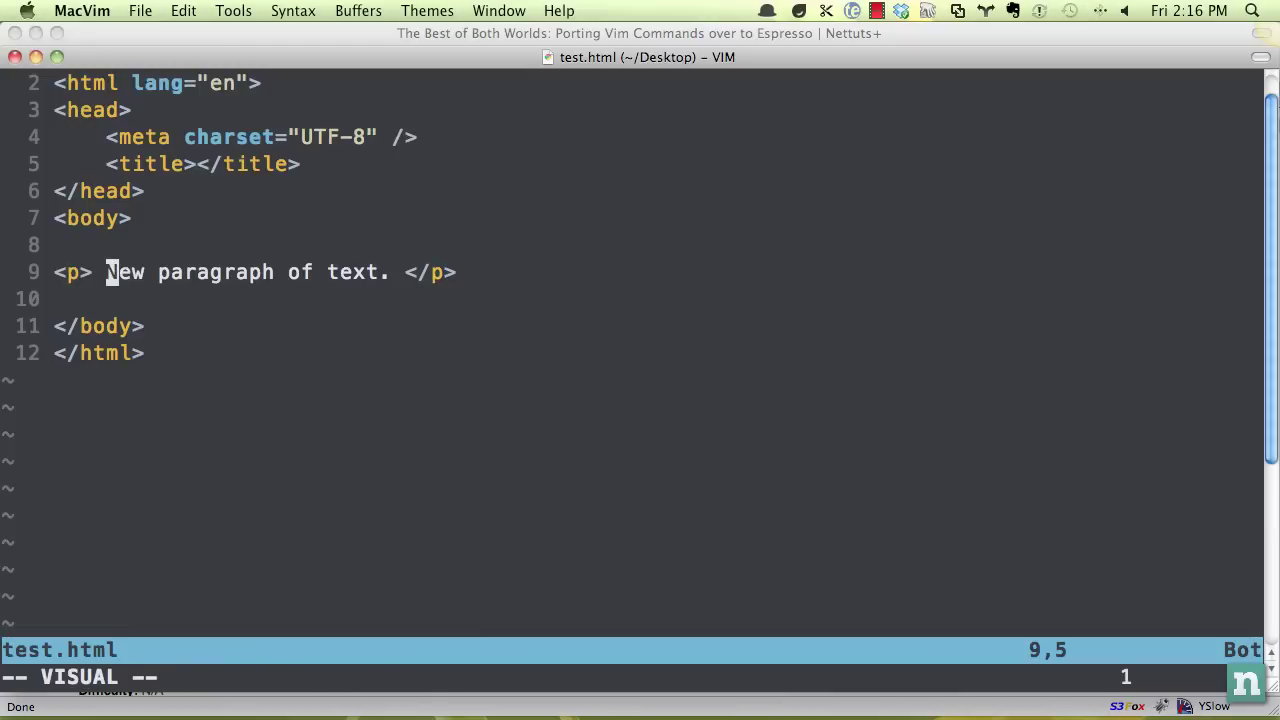
{"action": "key", "text": "2"}
{"action": "key", "text": "w"}
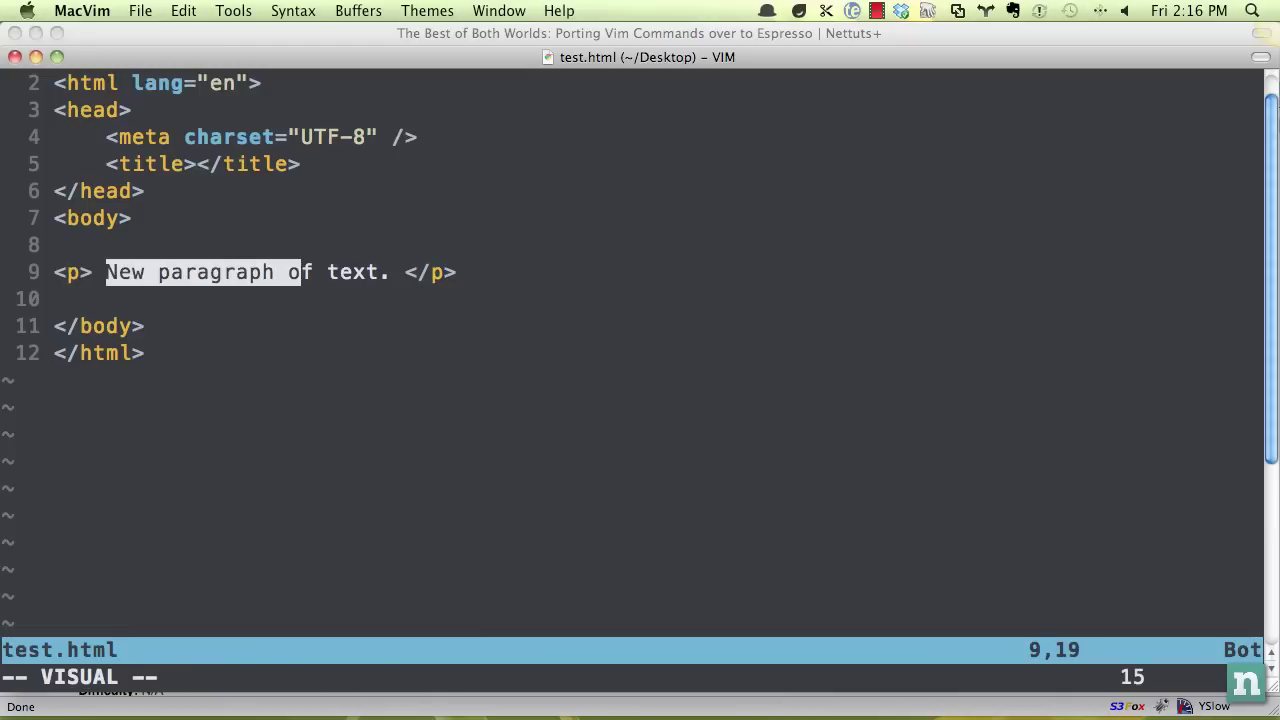
{"action": "key", "text": "Escape"}
{"action": "key", "text": "h"}
{"action": "key", "text": "h"}
{"action": "key", "text": "h"}
{"action": "key", "text": "h"}
{"action": "key", "text": "h"}
{"action": "key", "text": "h"}
{"action": "key", "text": "h"}
{"action": "key", "text": "h"}
{"action": "key", "text": "h"}
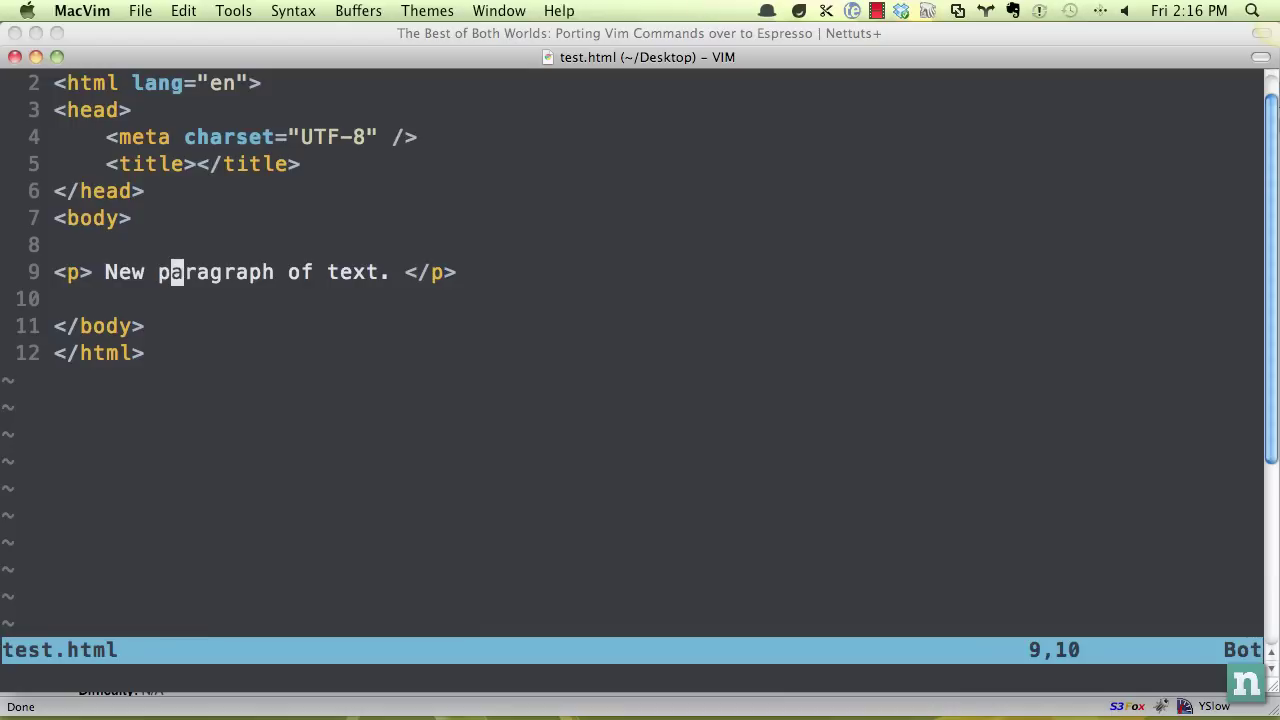
{"action": "key", "text": "h"}
{"action": "key", "text": "c"}
{"action": "key", "text": "Escape"}
- Undo the last edit and change the surrounding tag to <div> with cst<div>
{"action": "type", "text": "u"}
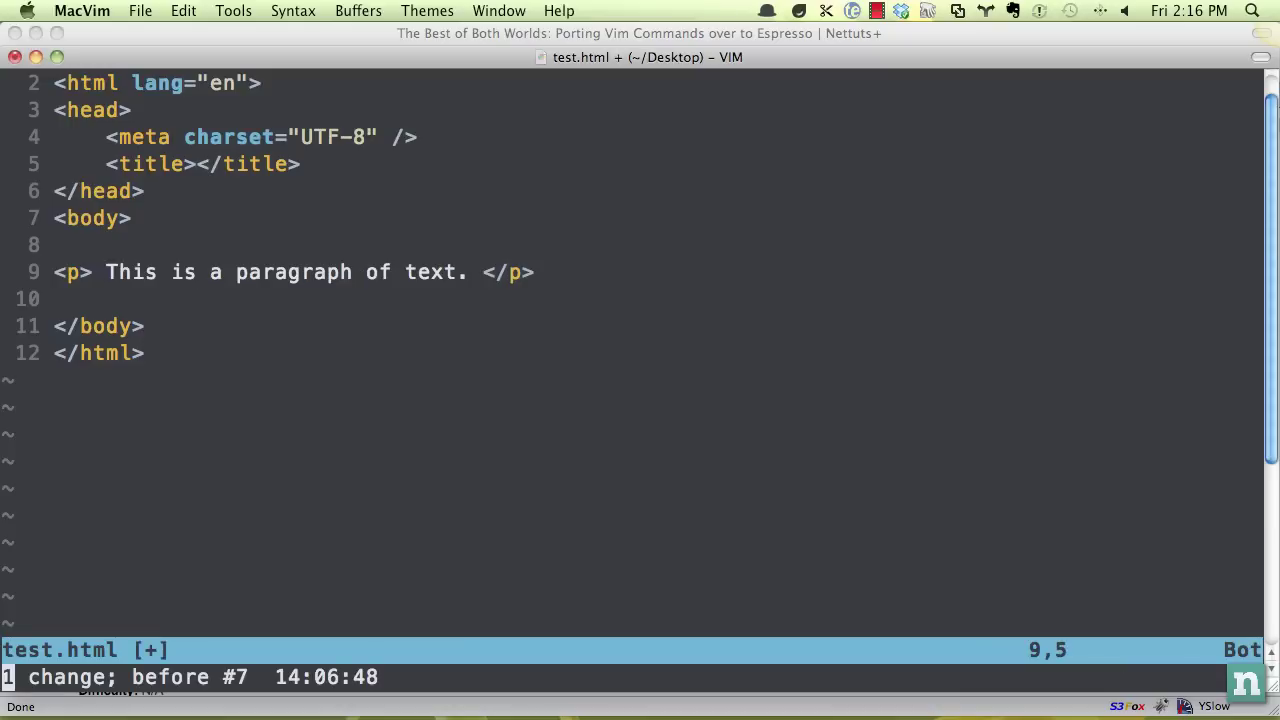
{"action": "type", "text": "cst<div>"}
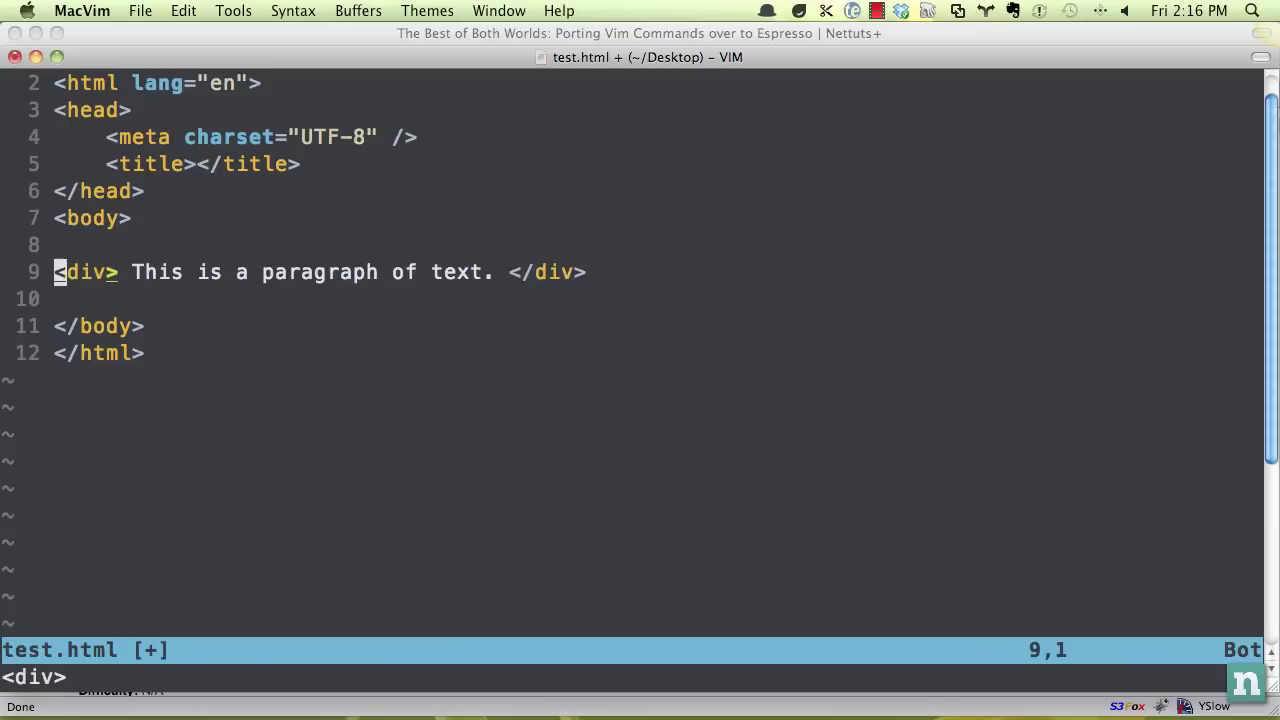
{"action": "key", "text": "l"}
{"action": "key", "text": "l"}
{"action": "key", "text": "l"}
{"action": "key", "text": "l"}
{"action": "key", "text": "l"}
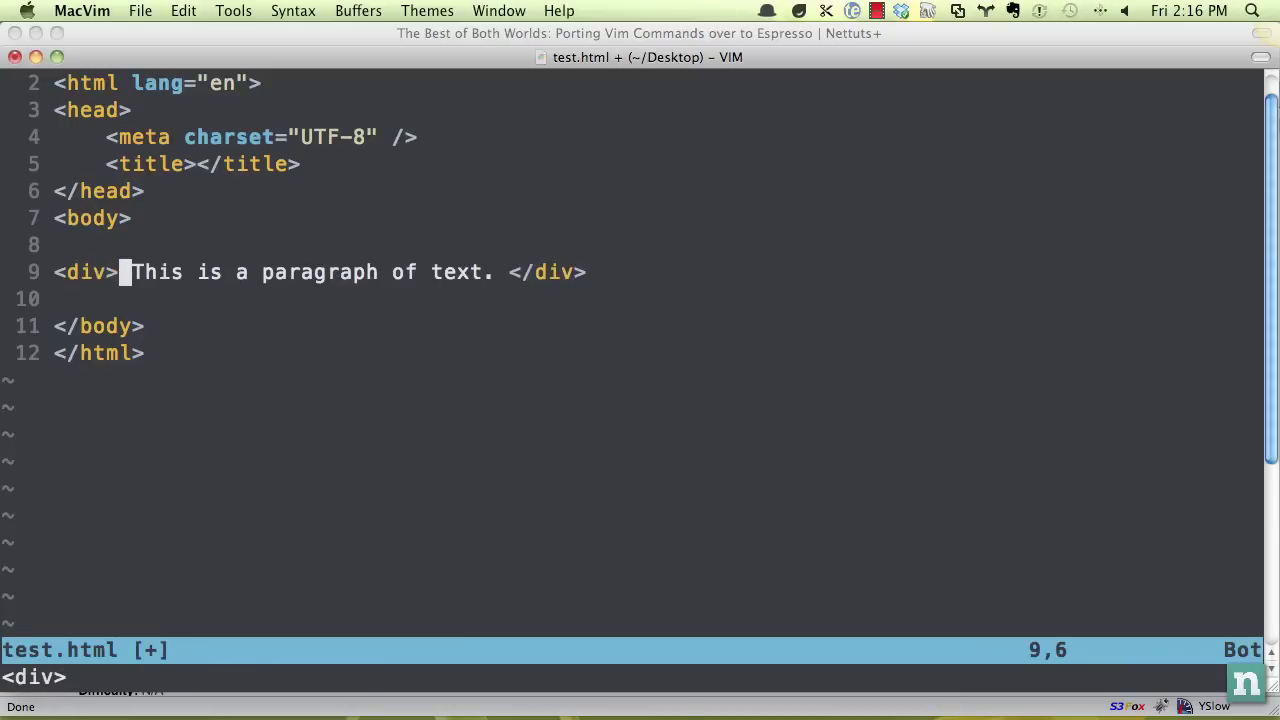
{"action": "key", "text": "l"}
{"action": "key", "text": "l"}
{"action": "key", "text": "l"}
{"action": "key", "text": "i"}
{"action": "key", "text": "Escape"}
{"action": "key", "text": "u"}
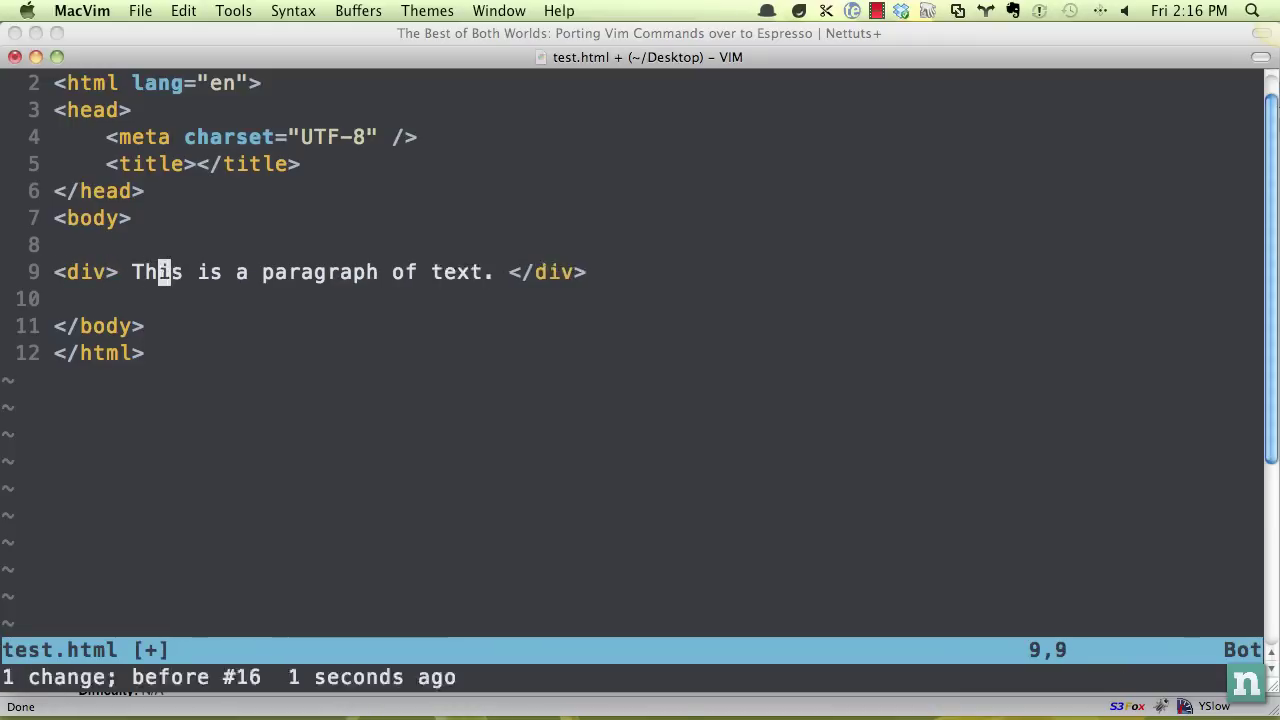
- Change the surrounding tag to <h4>, then strip it, leaving 'This is a paragraph of text.'
{"action": "type", "text": "cst<h4>"}
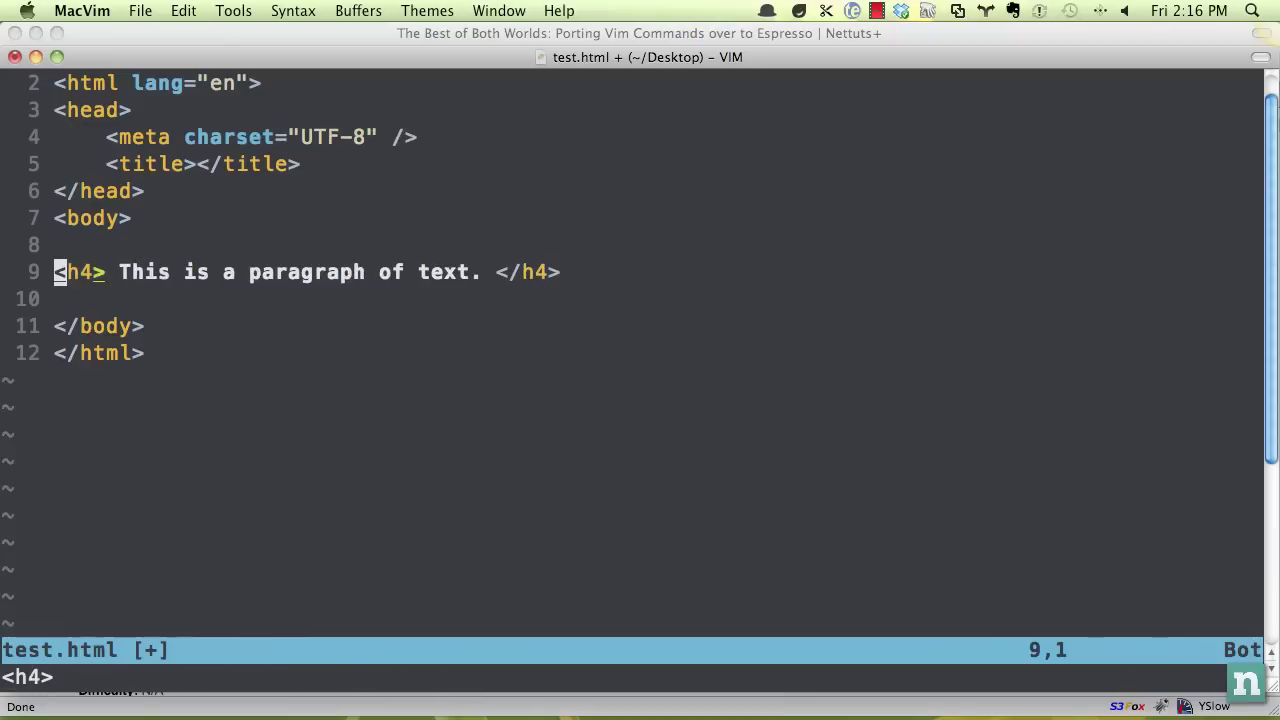
{"action": "type", "text": "E"}
{"action": "key", "text": "w"}
{"action": "key", "text": "w"}
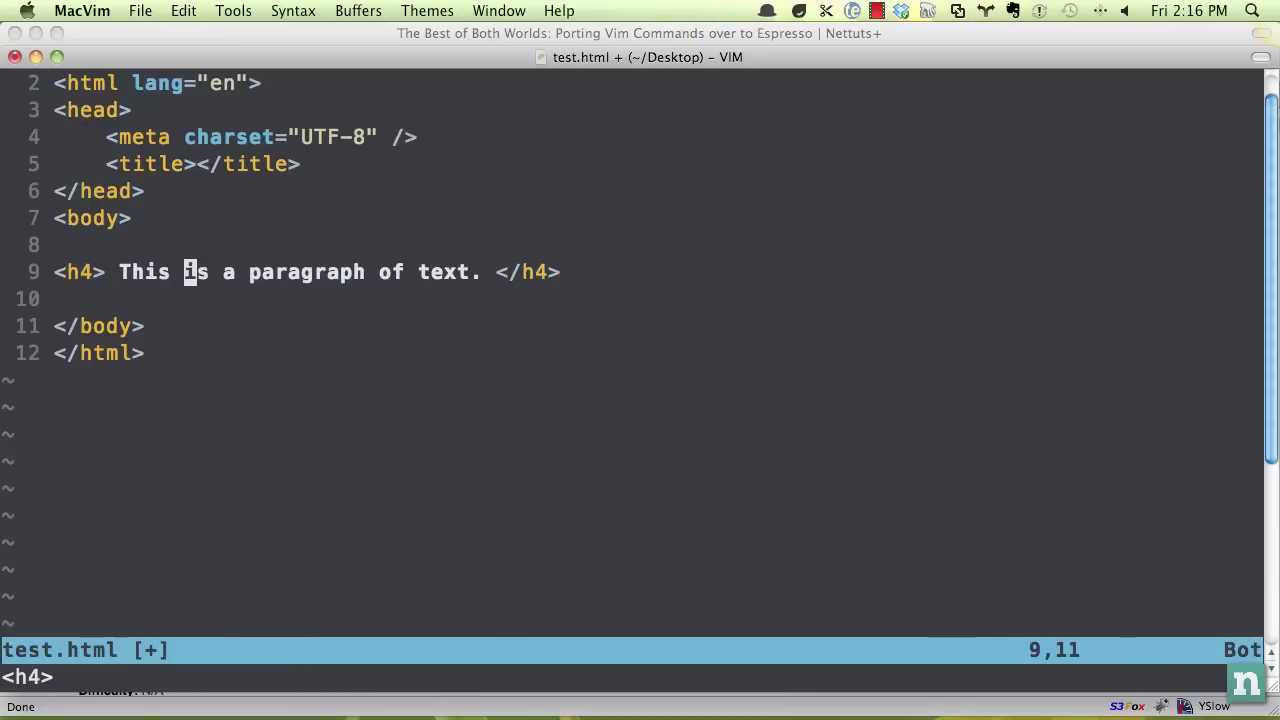
{"action": "key", "text": "w"}
{"action": "key", "text": "w"}
{"action": "key", "text": "w"}
{"action": "key", "text": "w"}
{"action": "key", "text": "w"}
{"action": "key", "text": "b"}
{"action": "key", "text": "b"}
{"action": "key", "text": "b"}
{"action": "key", "text": "b"}
{"action": "key", "text": "b"}
{"action": "key", "text": "c"}
{"action": "key", "text": "Return"}
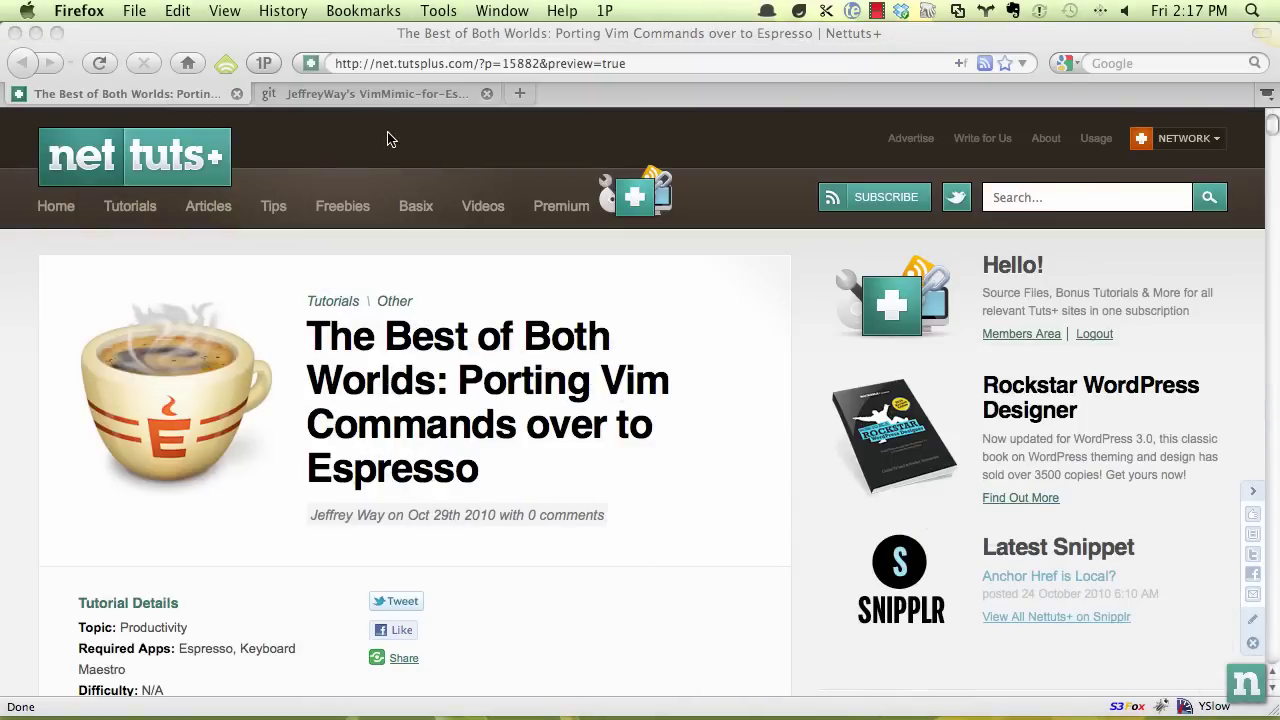
- Search Google for 'keyboard maestro', visit its homepage, then close that tab
{"action": "key", "text": "super+t"}
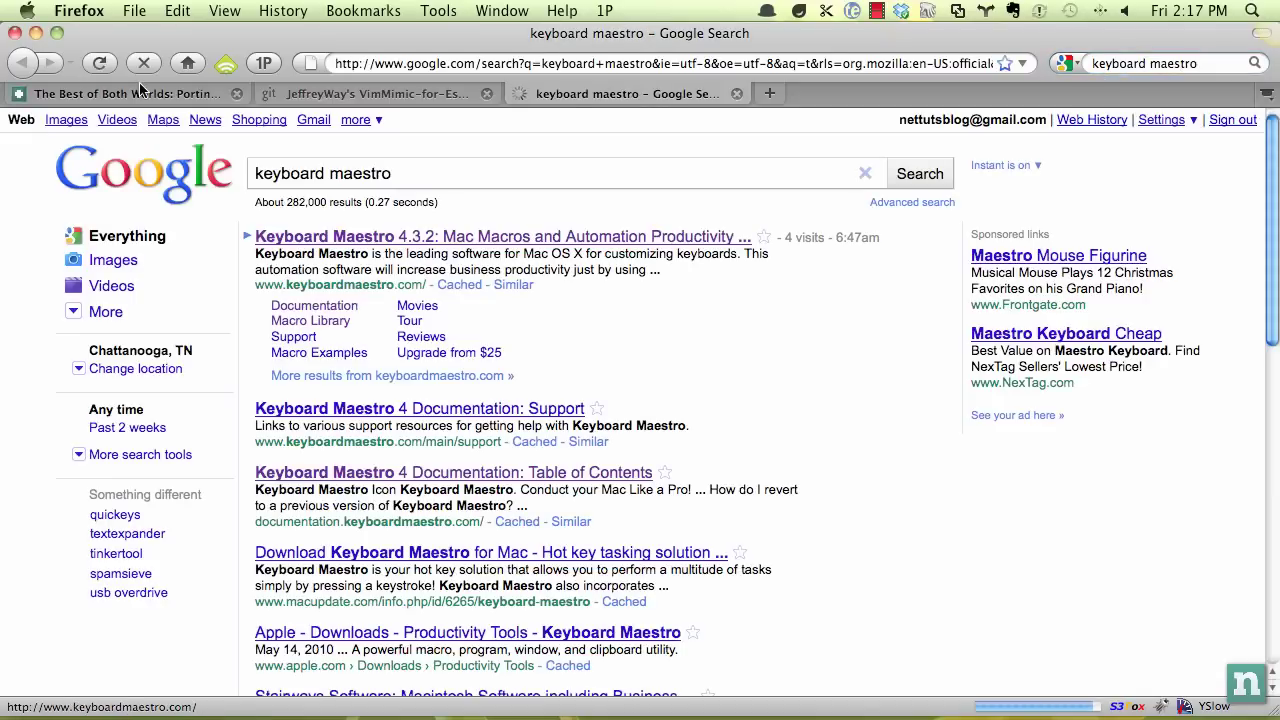
{"action": "left_click", "coordinate": [365, 249]}
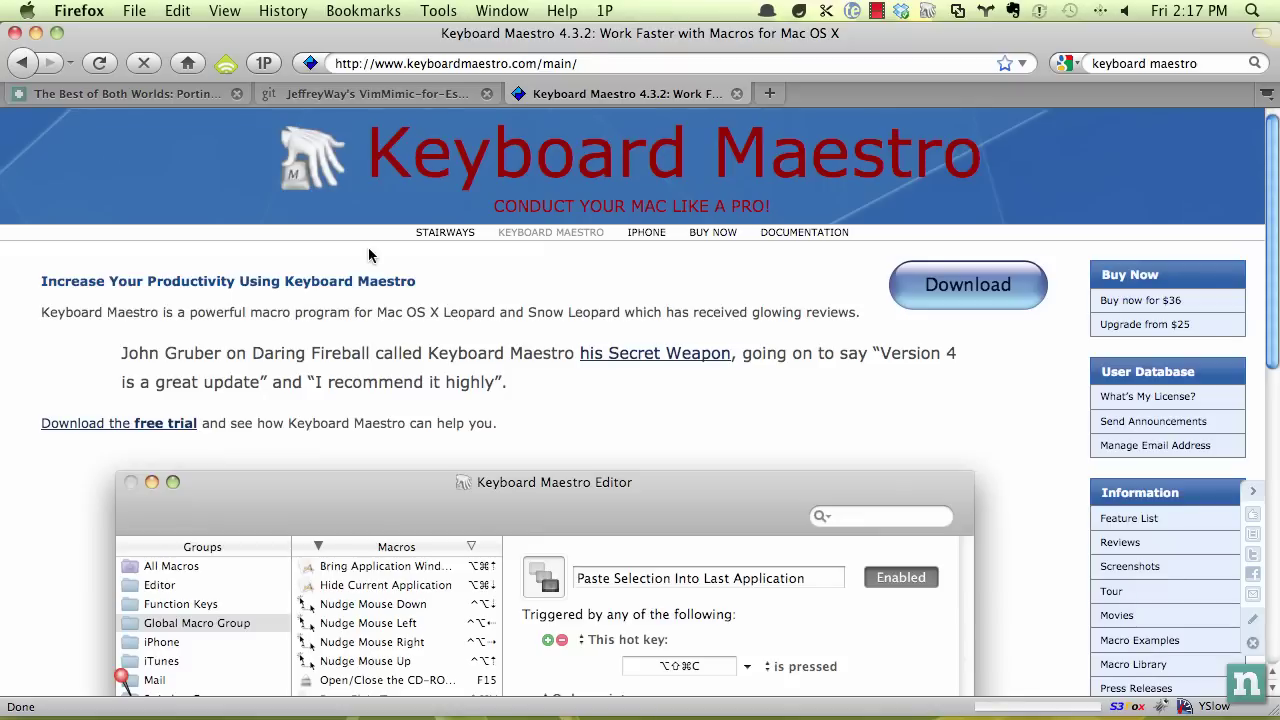
{"action": "left_click", "coordinate": [737, 93]}
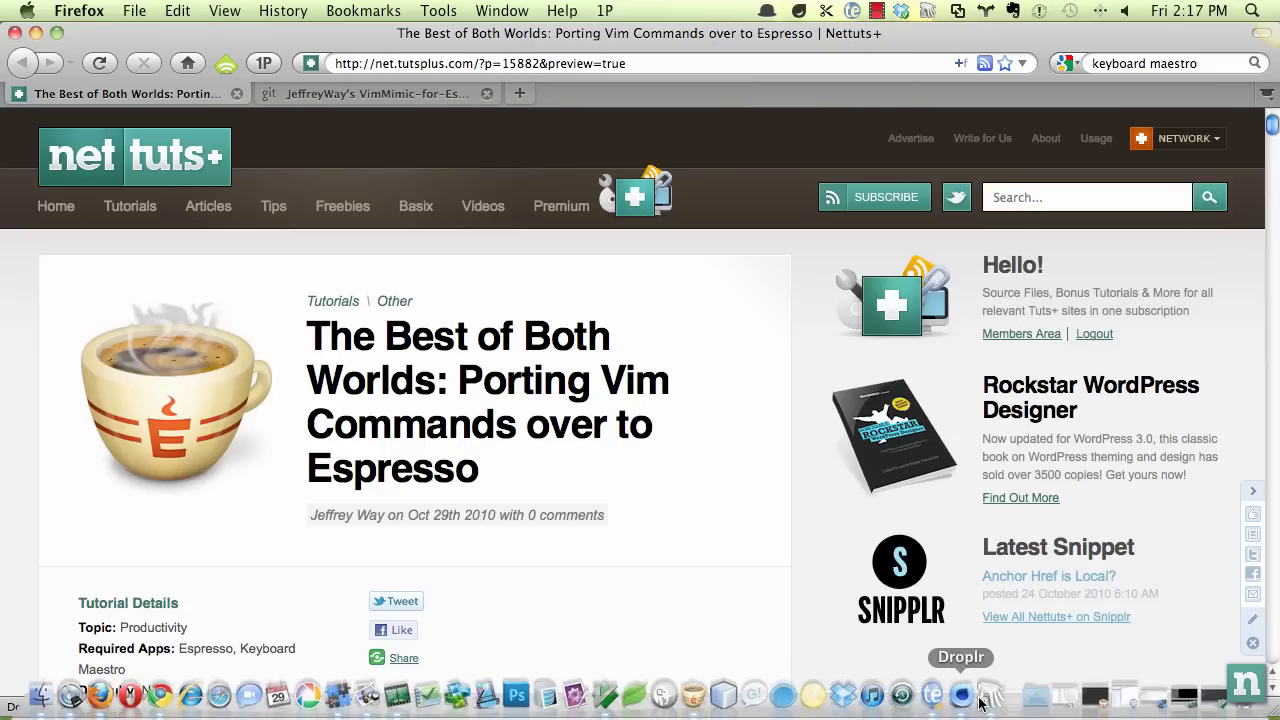
- Launch Keyboard Maestro to view the VimMimic macros, then switch to test.html in Espresso
{"action": "left_click", "coordinate": [990, 697]}
{"action": "left_click_drag", "start_coordinate": [1047, 405], "coordinate": [265, 39]}
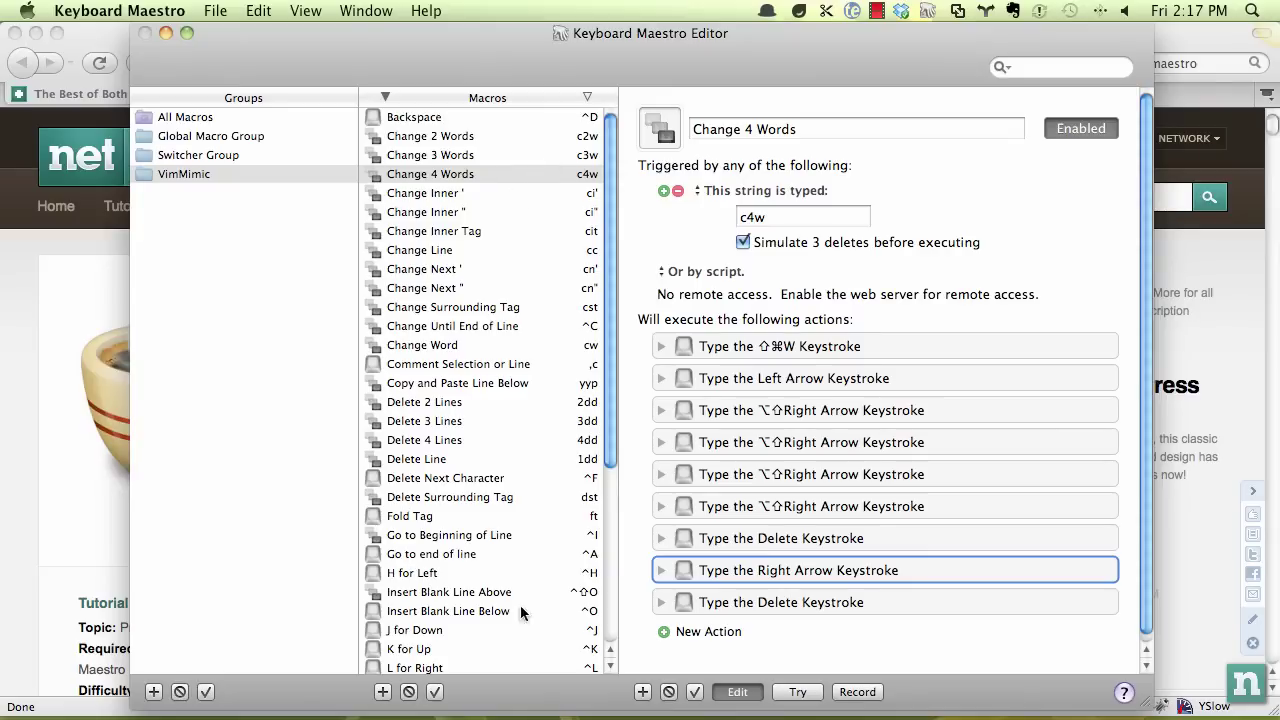
{"action": "mouse_move", "coordinate": [640, 714]}
{"action": "left_click", "coordinate": [727, 693]}
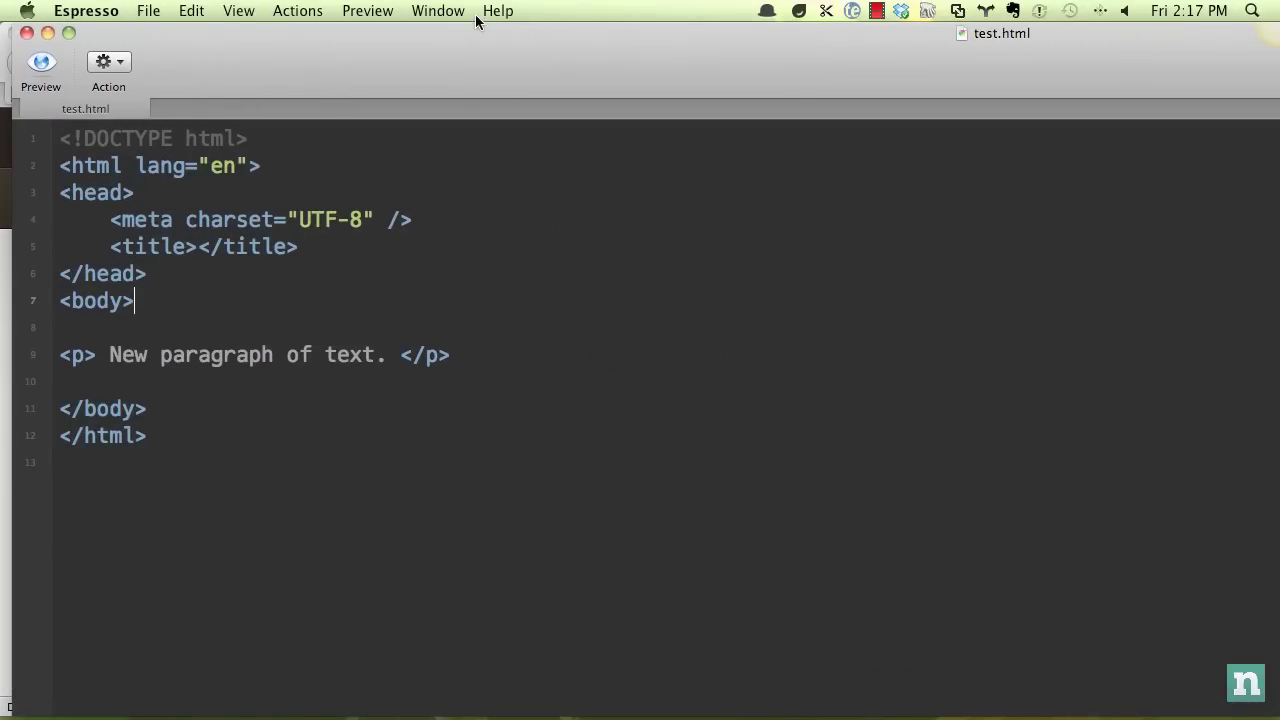
{"action": "left_click_drag", "start_coordinate": [221, 62], "coordinate": [212, 62]}
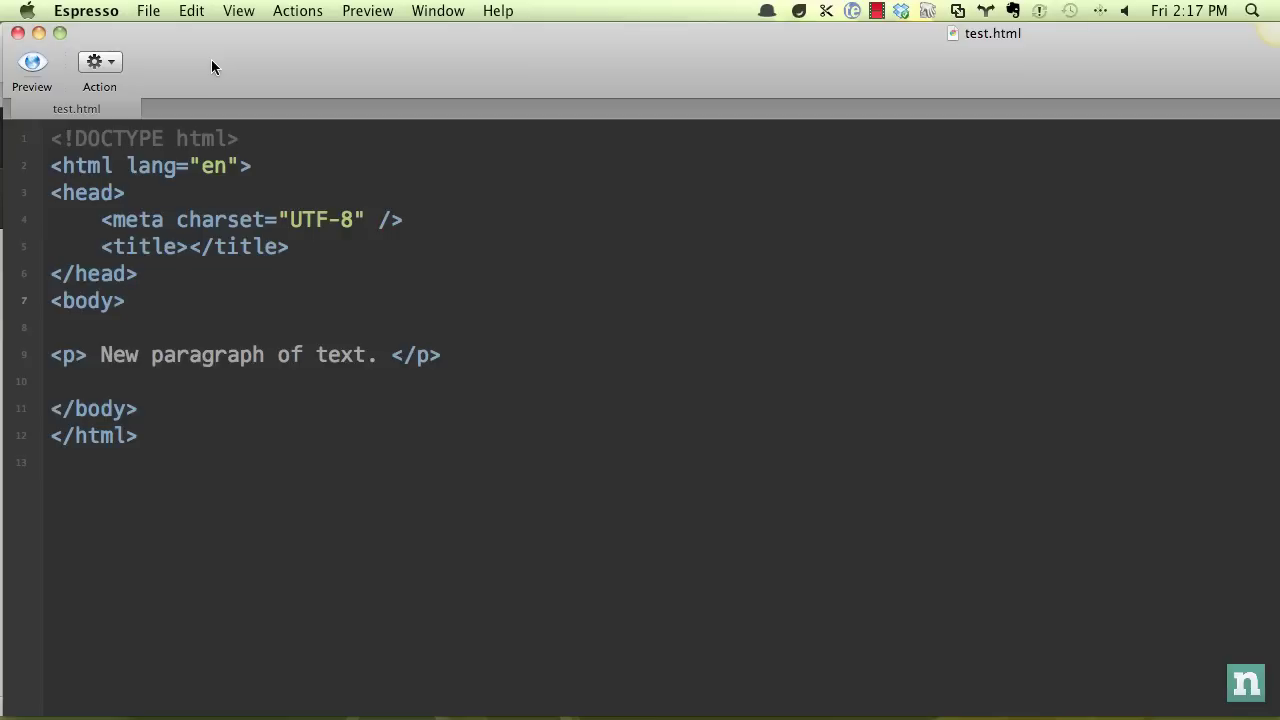
{"action": "left_click", "coordinate": [125, 354]}
- Open the Keyboard Modifier Keys settings in System Preferences and confirm Caps Lock maps to Control
{"action": "left_click", "coordinate": [27, 10]}
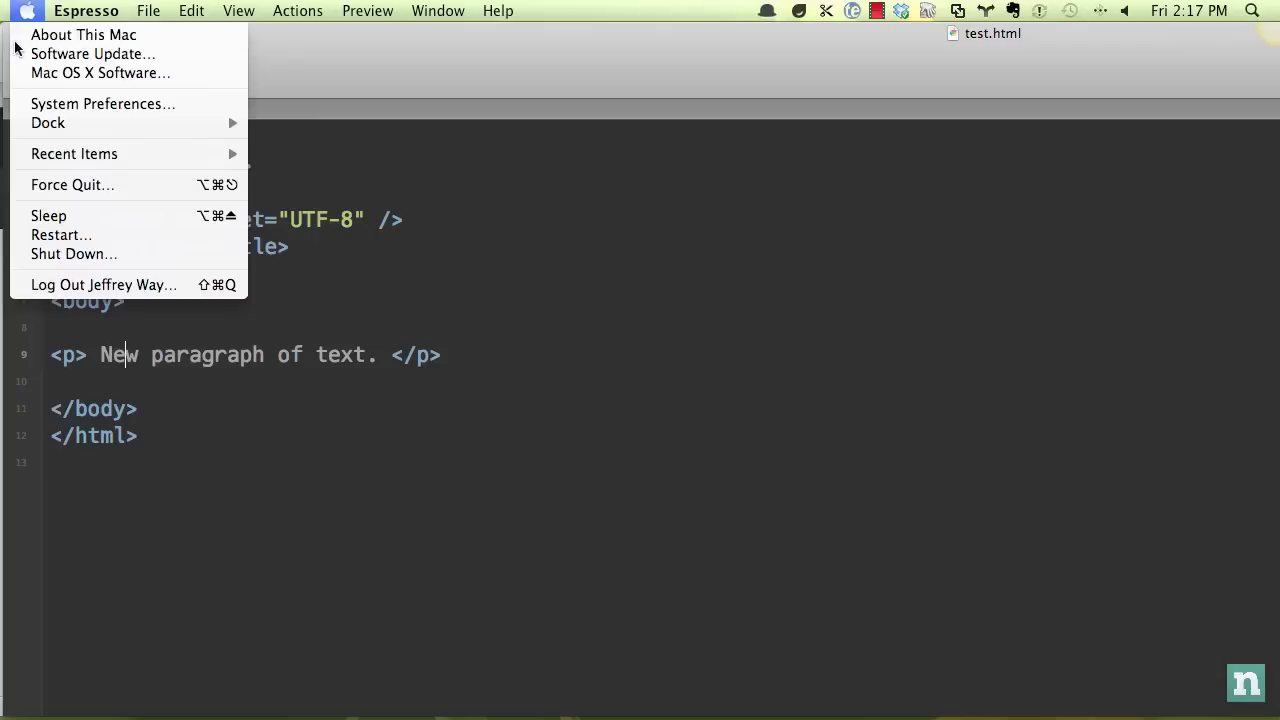
{"action": "left_click", "coordinate": [35, 103]}
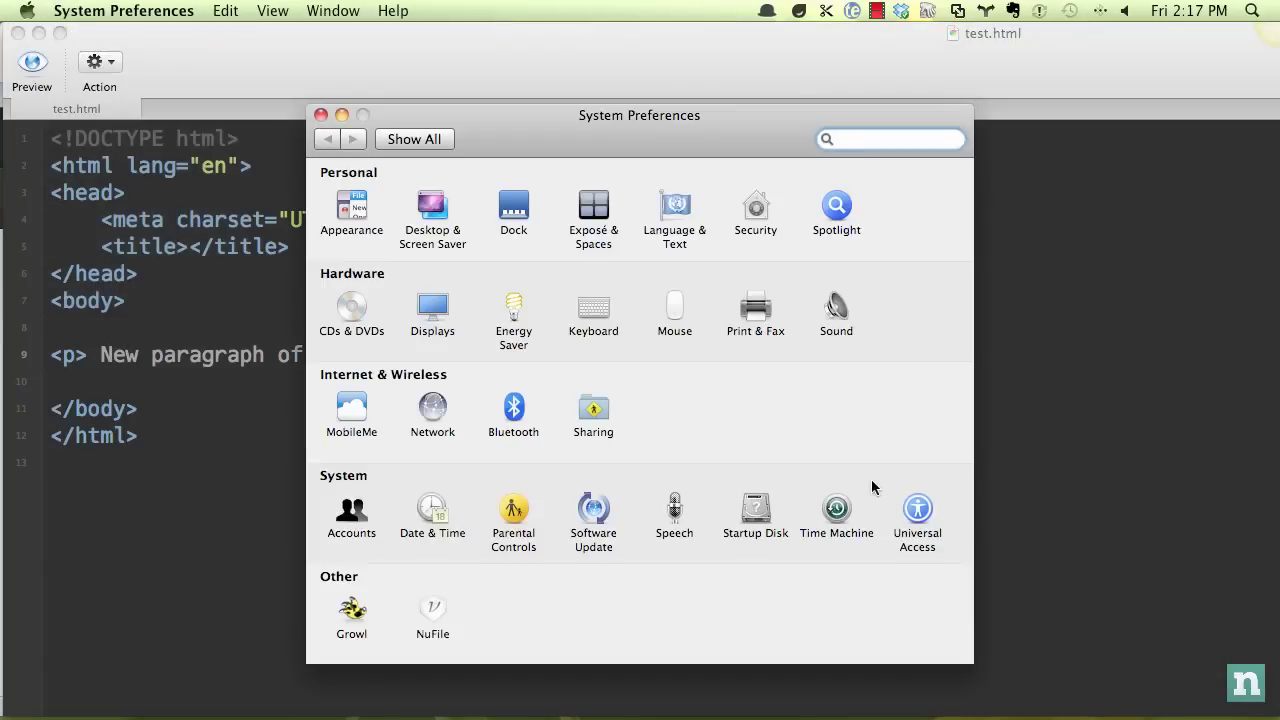
{"action": "left_click", "coordinate": [593, 307]}
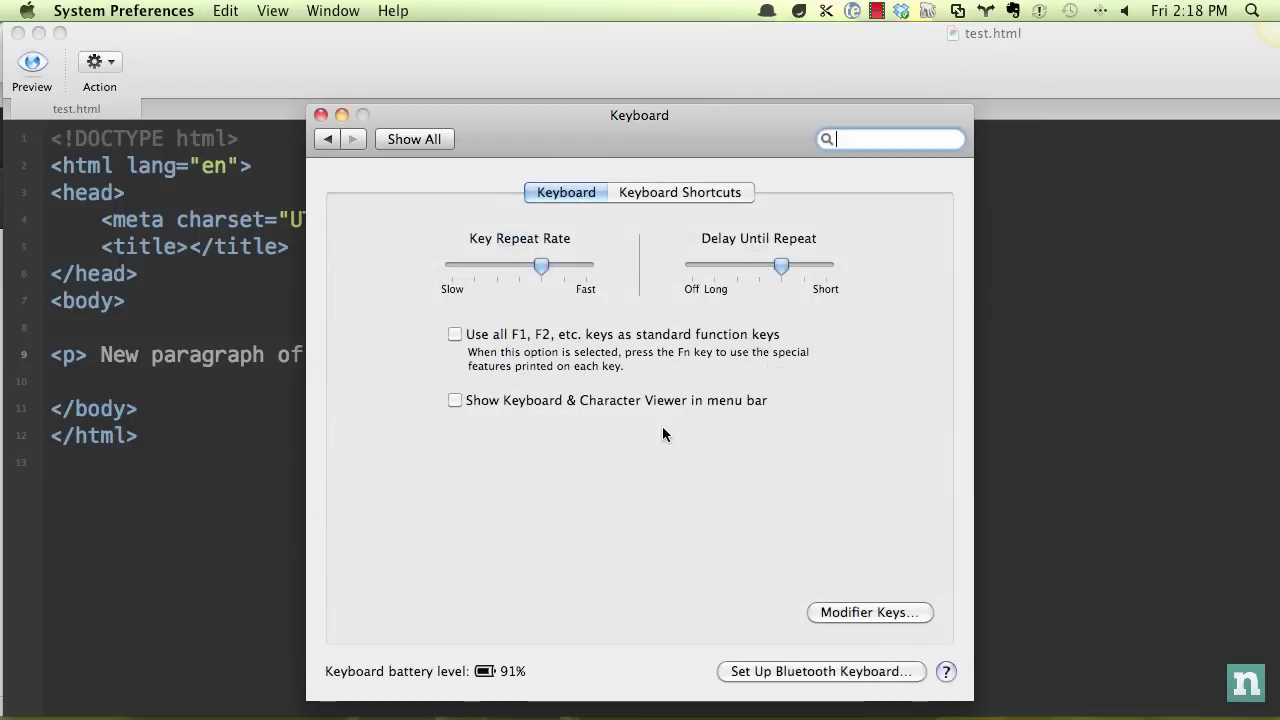
{"action": "left_click", "coordinate": [868, 612]}
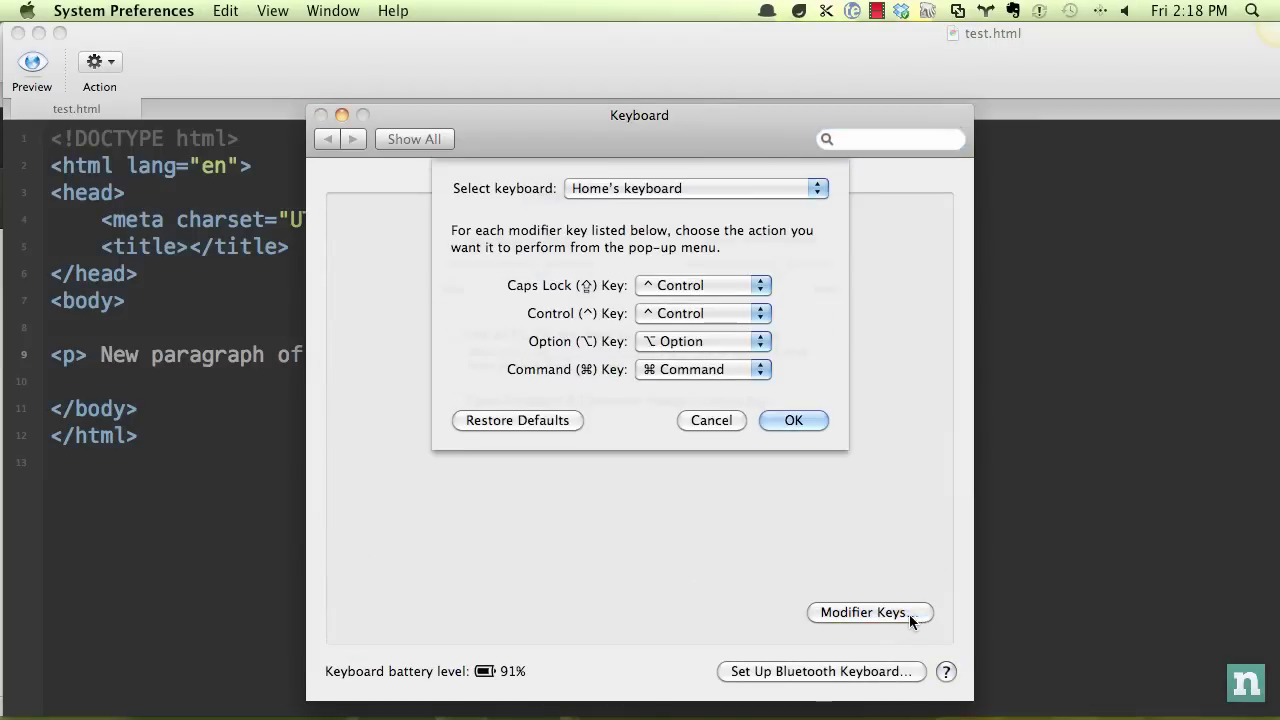
{"action": "left_click", "coordinate": [738, 285]}
- Close the modifier key settings, return to Espresso, and place the cursor inside 'paragraph' on line 9
{"action": "left_click", "coordinate": [790, 420]}
{"action": "key", "text": "super+q"}
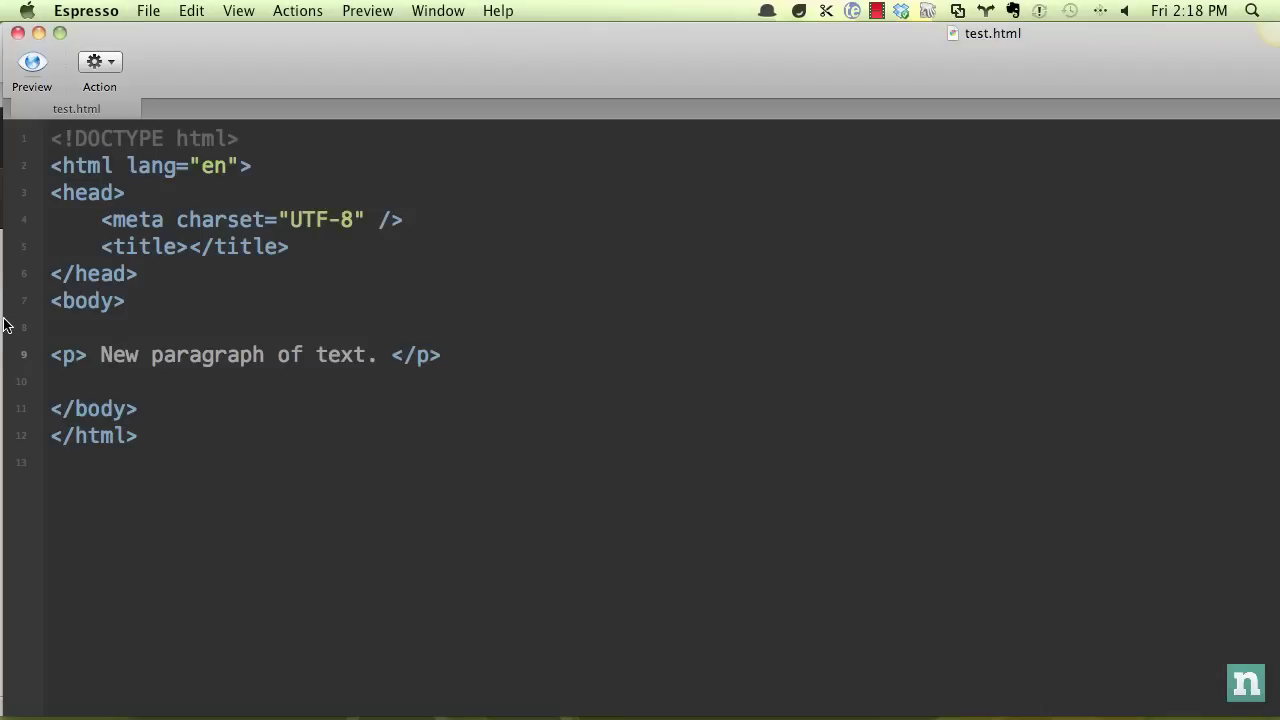
{"action": "key", "text": "Down"}
{"action": "key", "text": "Up"}
{"action": "key", "text": "Up"}
{"action": "key", "text": "Up"}
{"action": "key", "text": "Up"}
{"action": "key", "text": "Down"}
{"action": "key", "text": "Down"}
{"action": "key", "text": "Down"}
{"action": "key", "text": "Left"}
{"action": "key", "text": "Left"}
{"action": "key", "text": "Left"}
{"action": "key", "text": "Right"}
{"action": "key", "text": "Right"}
{"action": "key", "text": "Right"}
{"action": "key", "text": "Right"}
{"action": "key", "text": "Right"}
{"action": "key", "text": "Right"}
{"action": "key", "text": "ctrl+w"}
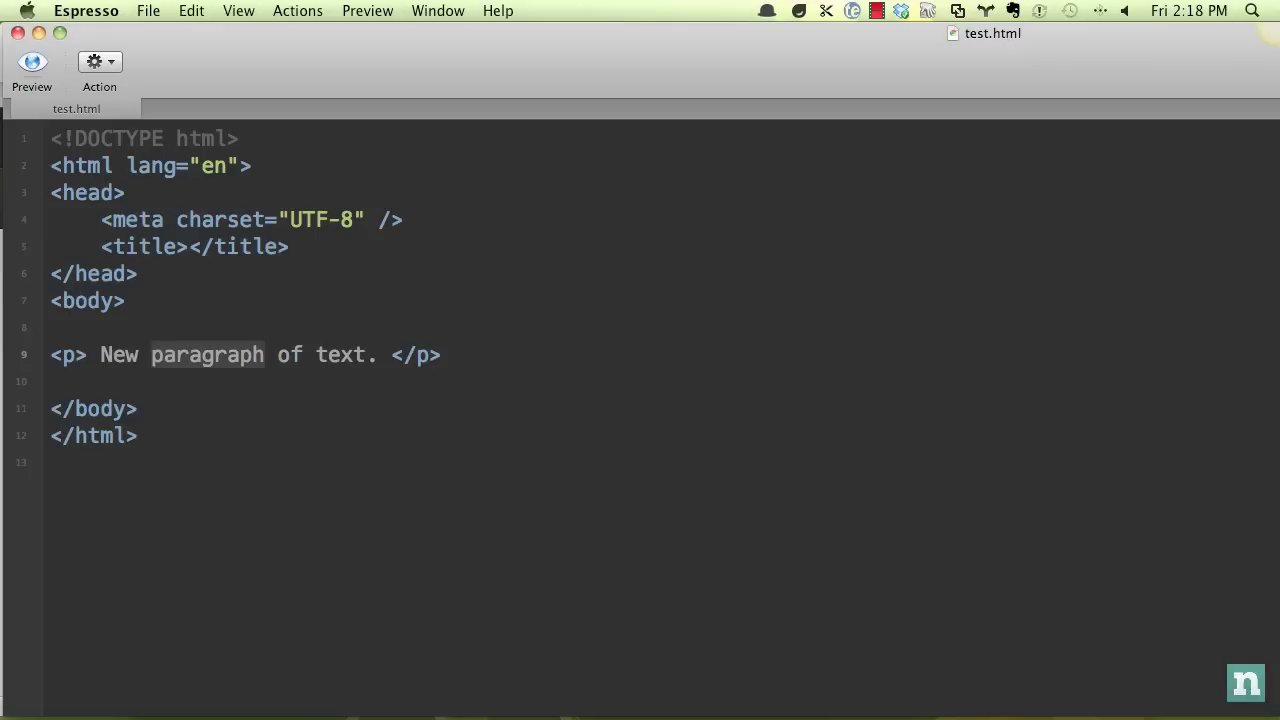
{"action": "key", "text": "Left"}
{"action": "key", "text": "Right"}
{"action": "key", "text": "Right"}
{"action": "key", "text": "Right"}
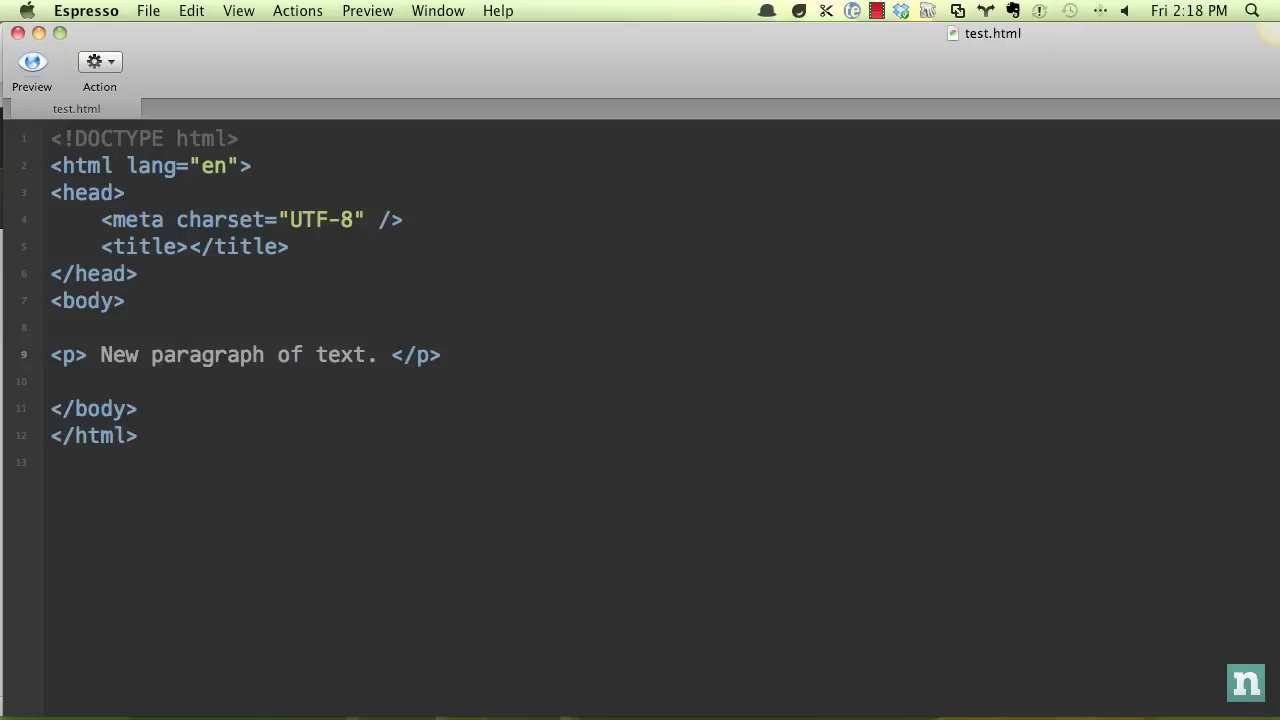
- Insert a c to make 'parcagraph', try the two-word delete, and undo it
{"action": "type", "text": "c"}
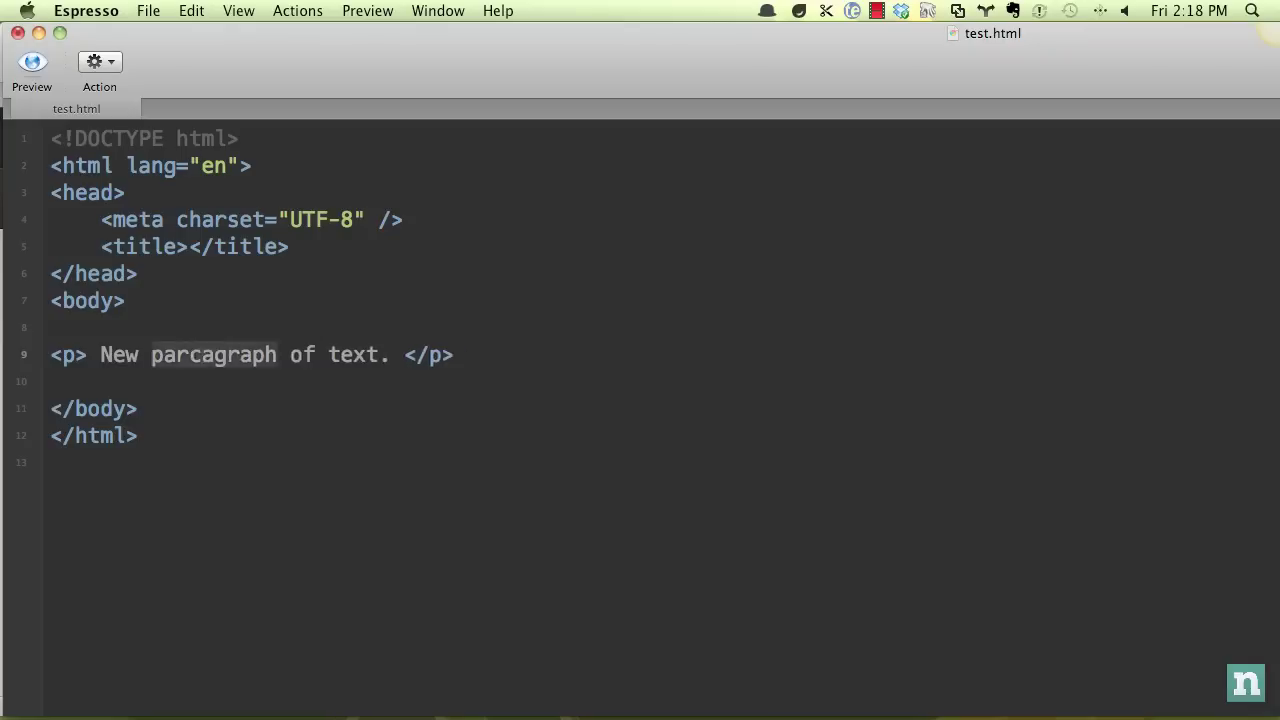
{"action": "key", "text": "BackSpace"}
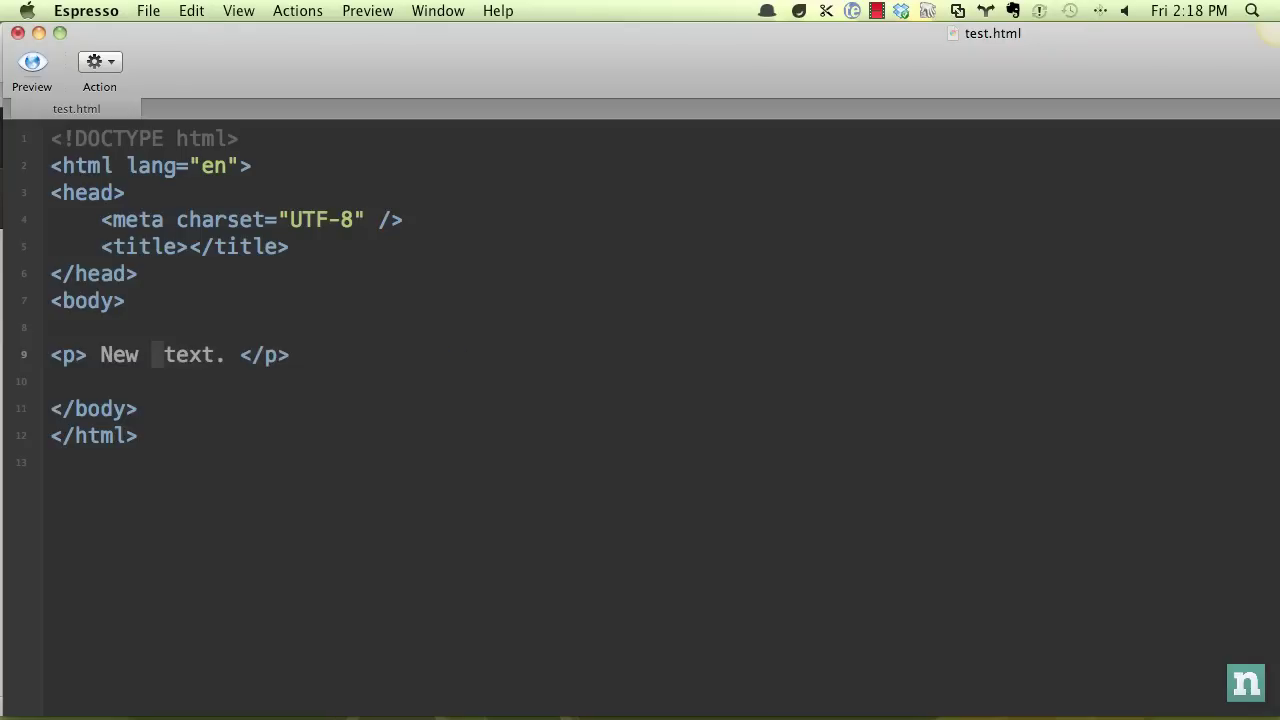
{"action": "key", "text": "super+z"}
- Delete the word 'parcagraph' and undo, keeping 'New parcagraph of text.'
{"action": "key", "text": "Left"}
{"action": "key", "text": "Right"}
{"action": "key", "text": "Right"}
{"action": "key", "text": "Right"}
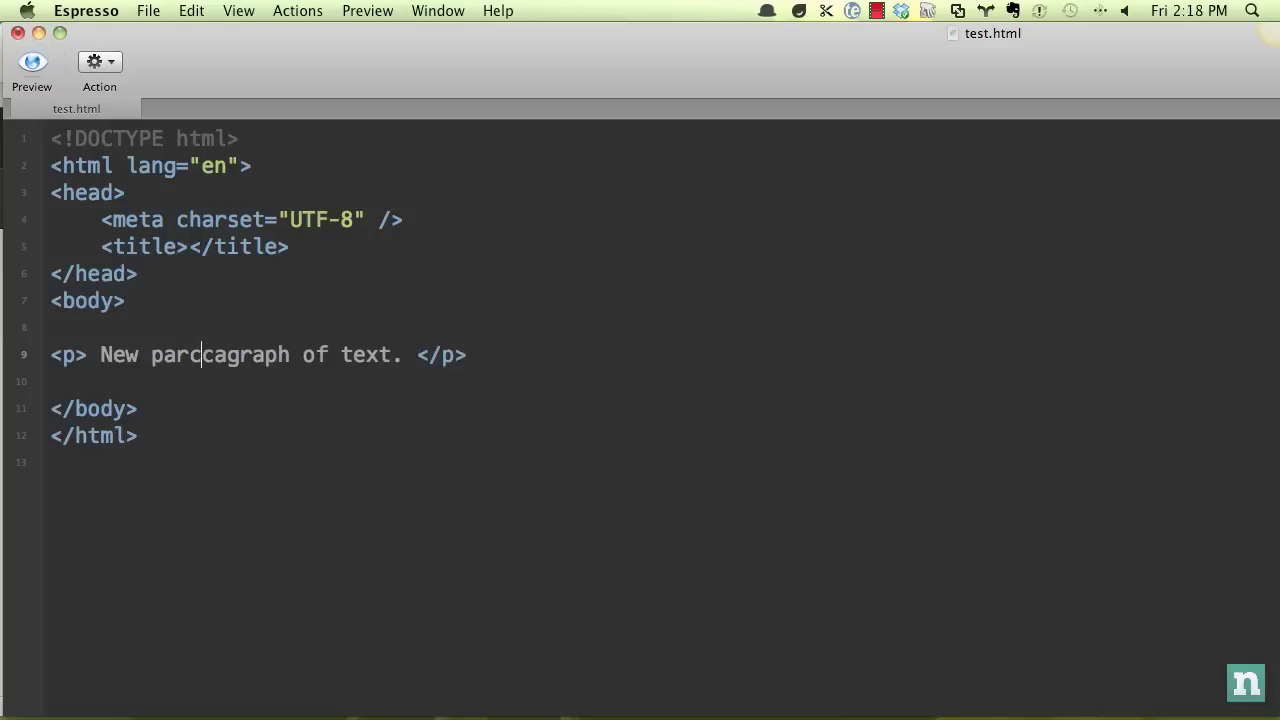
{"action": "key", "text": "alt+BackSpace"}
{"action": "key", "text": "alt+Delete"}
{"action": "key", "text": "super+z"}
{"action": "key", "text": "Left"}
{"action": "key", "text": "Left"}
{"action": "key", "text": "Left"}
{"action": "key", "text": "Right"}
{"action": "key", "text": "Right"}
{"action": "key", "text": "Right"}
{"action": "key", "text": "Right"}
{"action": "key", "text": "Right"}
{"action": "key", "text": "Right"}
{"action": "key", "text": "Right"}
{"action": "key", "text": "Right"}
{"action": "key", "text": "Right"}
{"action": "key", "text": "Right"}
{"action": "key", "text": "Right"}
{"action": "key", "text": "Right"}
{"action": "mouse_move", "coordinate": [630, 715]}
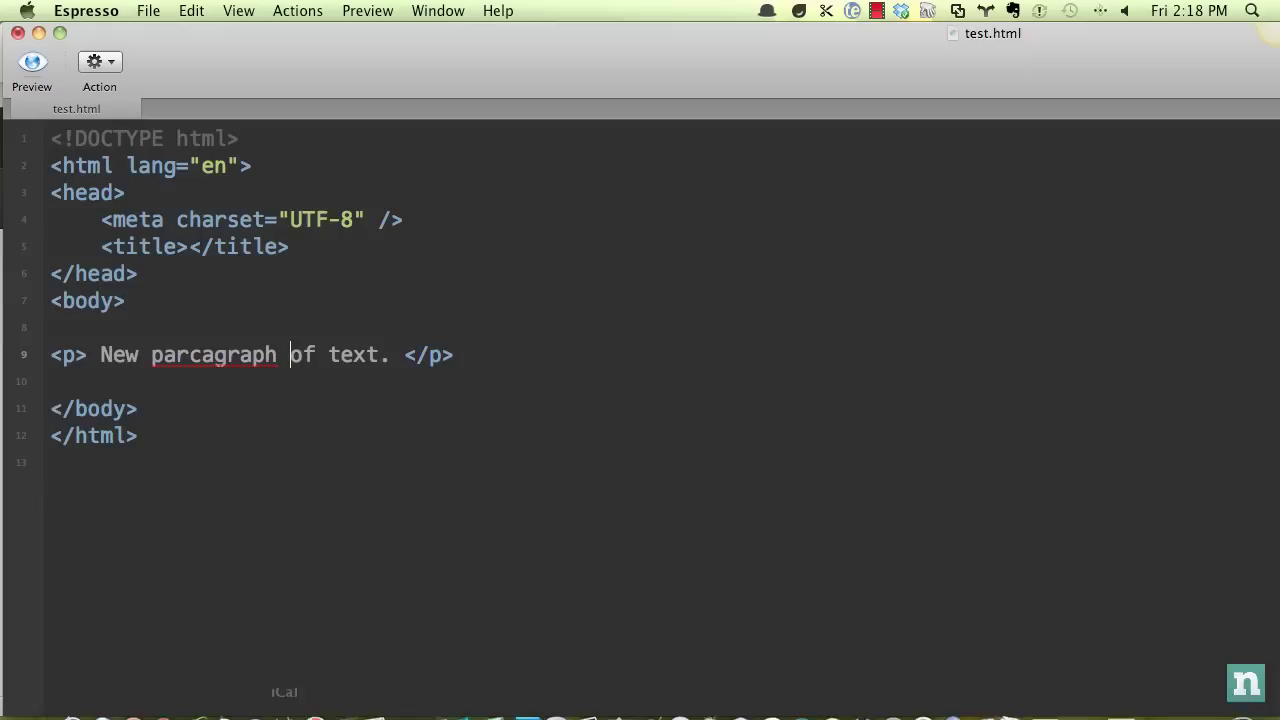
- In MacVim, clear line 9 from 'paragraph' to the end with C, then undo
{"action": "left_click", "coordinate": [627, 698]}
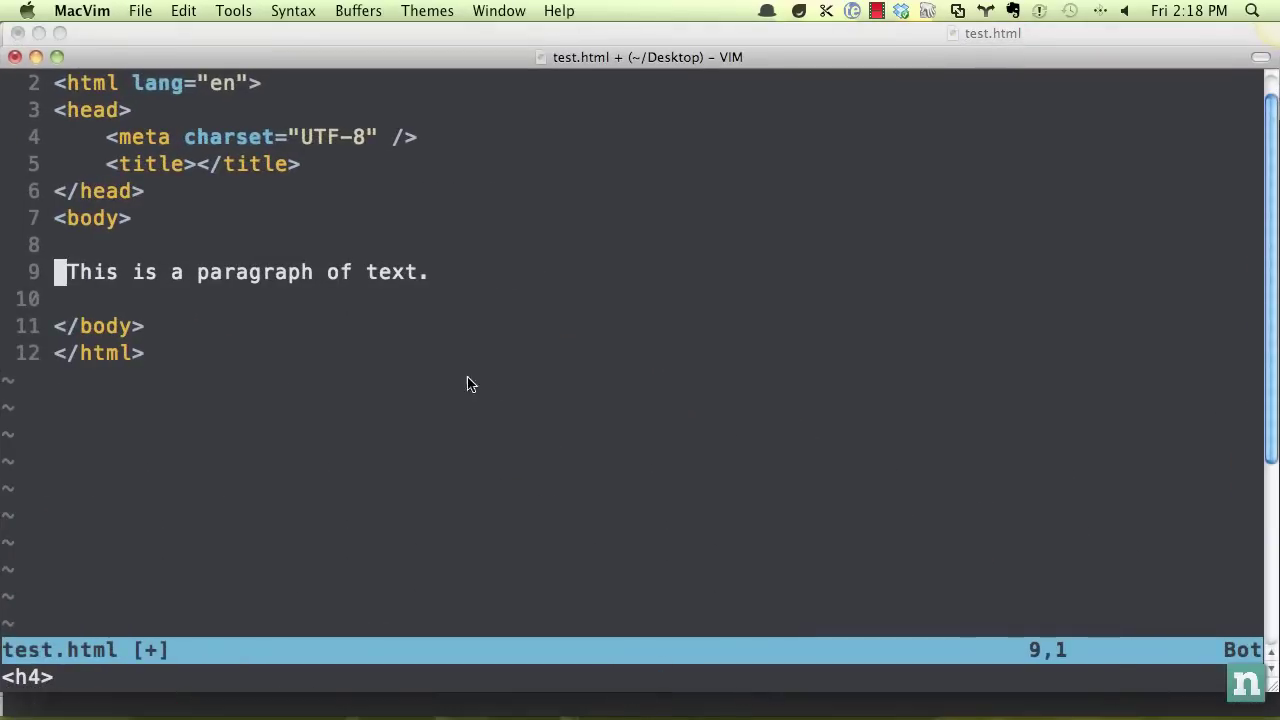
{"action": "left_click", "coordinate": [204, 274]}
{"action": "key", "text": "C"}
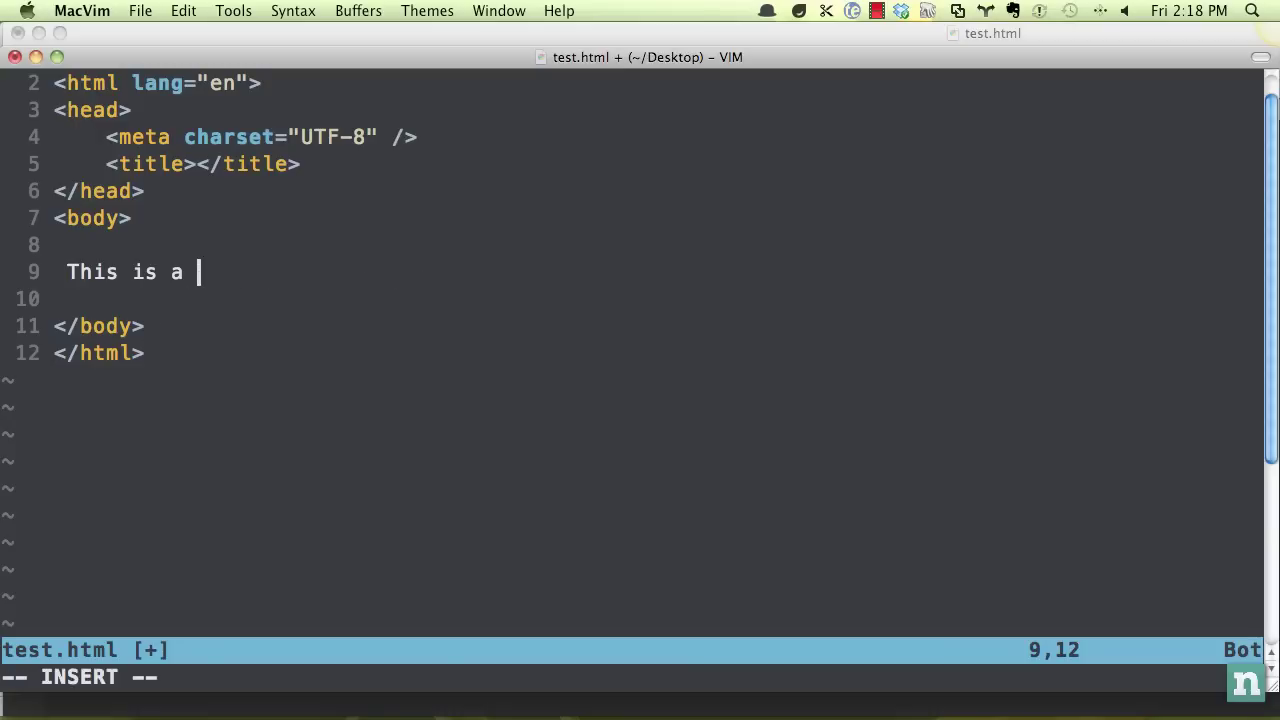
{"action": "key", "text": "Escape"}
{"action": "key", "text": "u"}
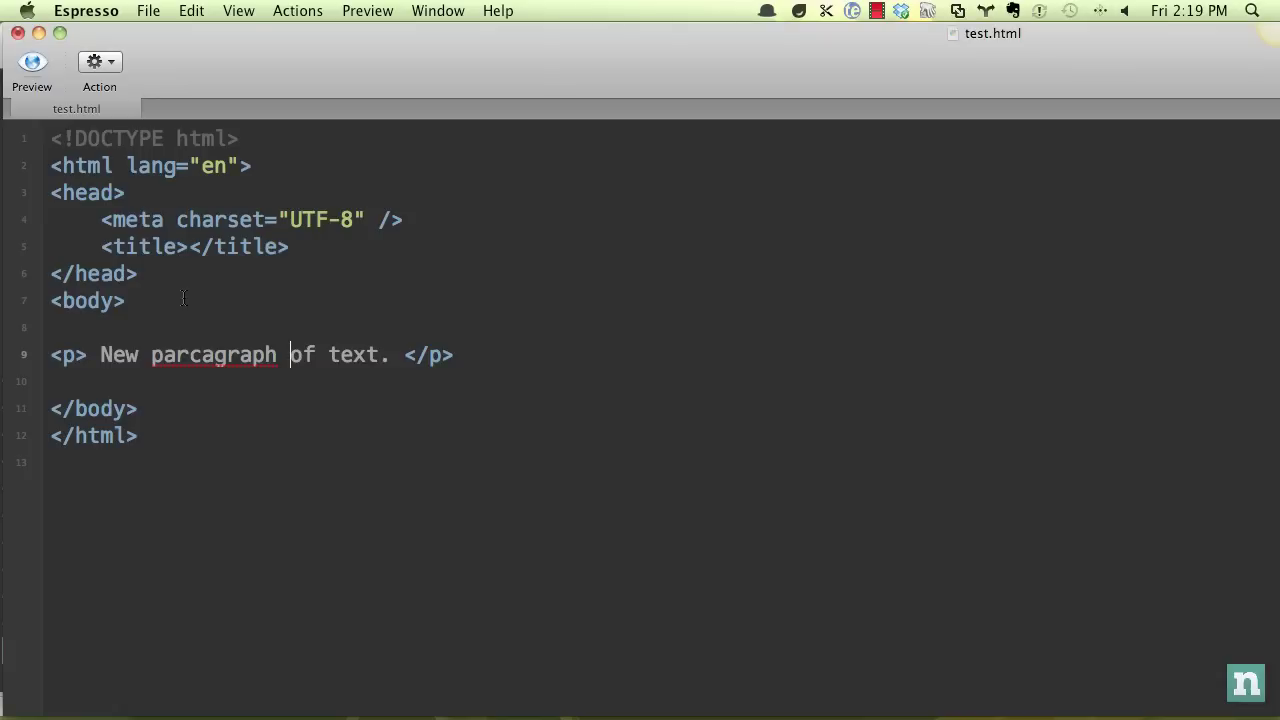
- Delete to the end of line 9 with Ctrl+K, undo, and place the cursor in parcagraph
{"action": "key", "text": "ctrl+k"}
{"action": "key", "text": "super+z"}
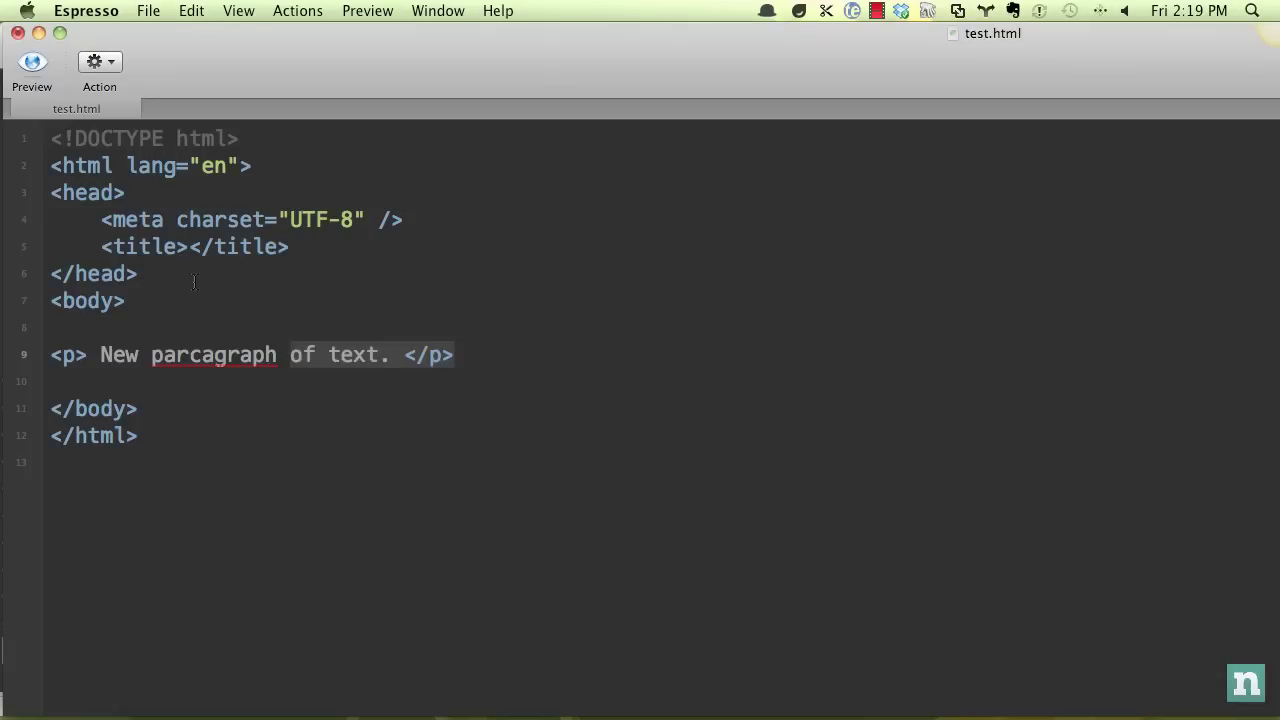
{"action": "left_click", "coordinate": [223, 364]}
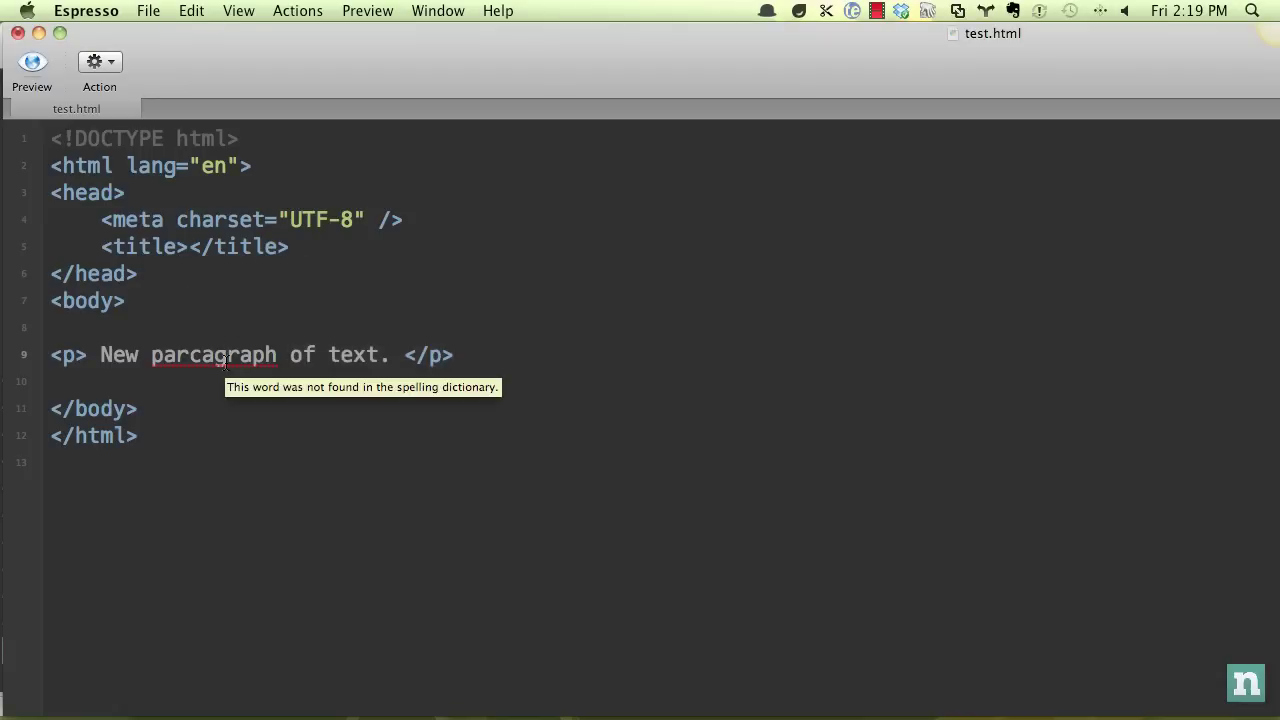
{"action": "key", "text": "Right"}
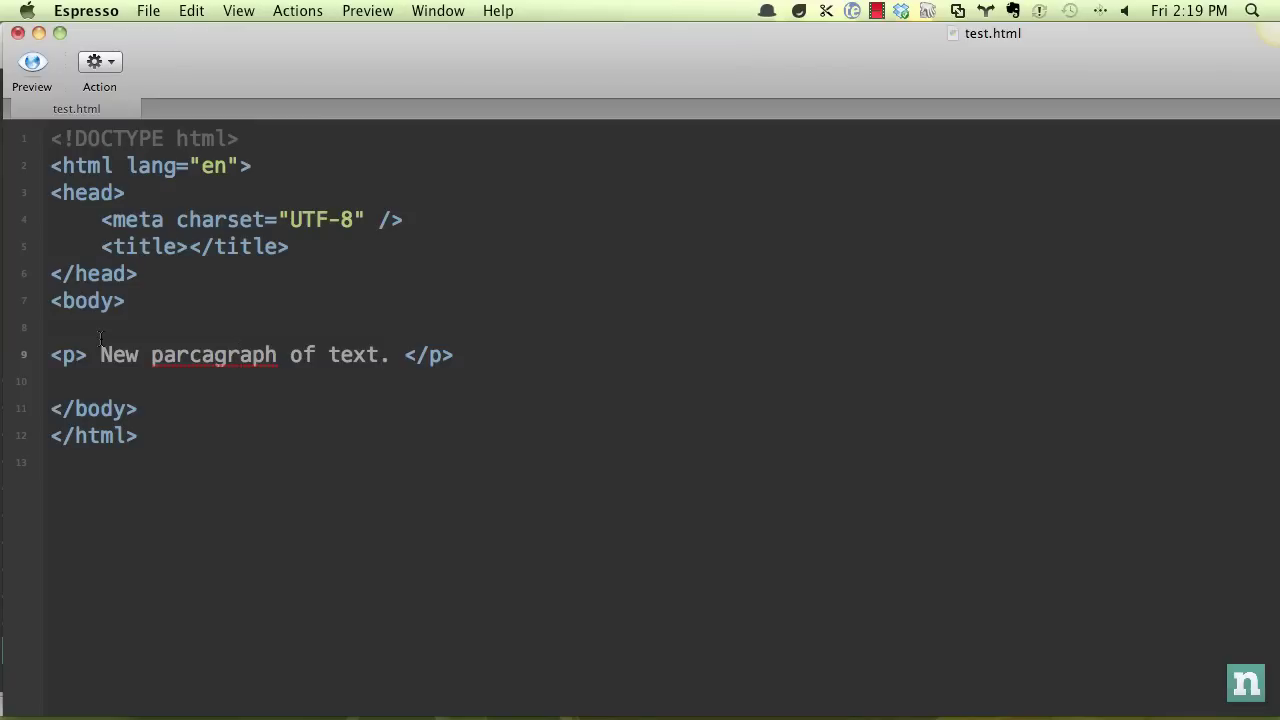
- Strip the p tags from the paragraph, then undo to restore them
{"action": "key", "text": "super+shift+b"}
{"action": "key", "text": "super+shift+k"}
{"action": "key", "text": "super+z"}
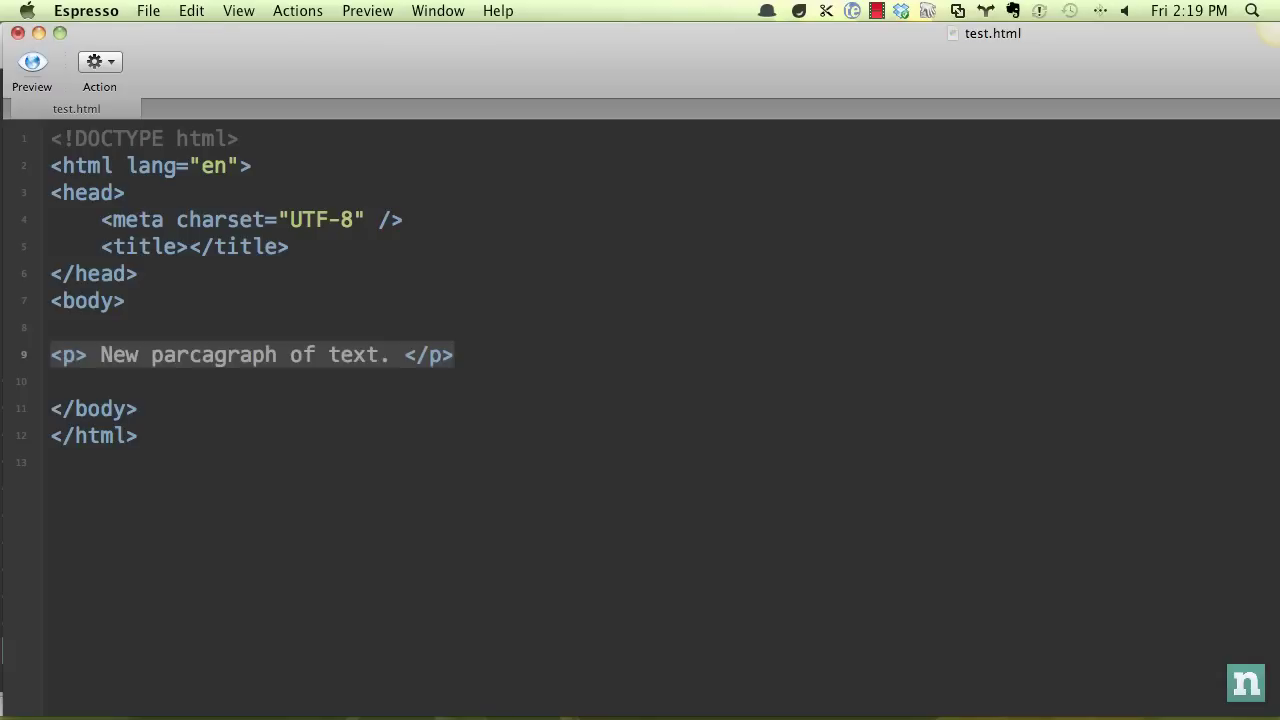
{"action": "key", "text": "Left"}
{"action": "key", "text": "Right"}
{"action": "key", "text": "Right"}
{"action": "key", "text": "Right"}
{"action": "key", "text": "Right"}
{"action": "key", "text": "Right"}
{"action": "key", "text": "Right"}
{"action": "key", "text": "Right"}
{"action": "key", "text": "Right"}
{"action": "key", "text": "Right"}
- Rename the surrounding p tag to h2, then to h3
{"action": "key", "text": "super+shift+l"}
{"action": "key", "text": "ctrl+shift+comma"}
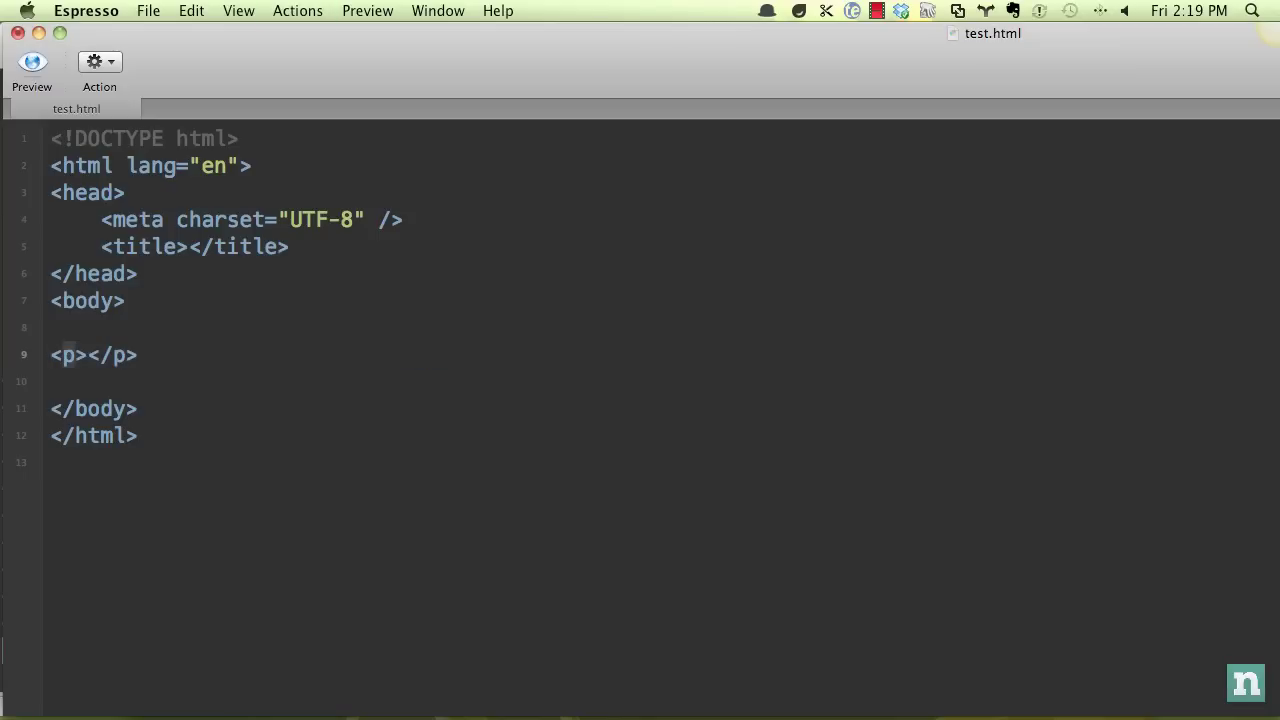
{"action": "type", "text": "h2"}
{"action": "type", "text": "New parcagraph of text."}
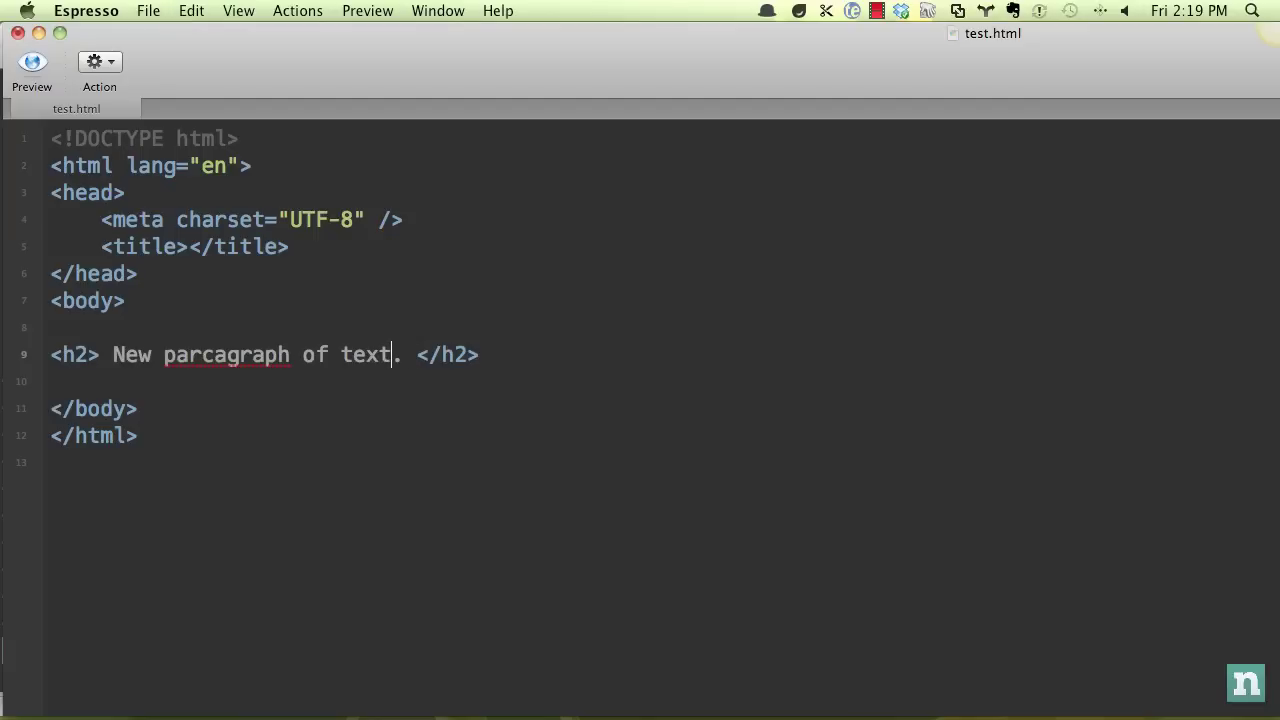
{"action": "type", "text": "cs"}
{"action": "key", "text": "super+shift+l"}
{"action": "key", "text": "ctrl+shift+comma"}
{"action": "type", "text": "h3"}
{"action": "type", "text": "New parcagraph of text."}
- Open the Keyboard Maestro editor and view the Change Inner ' macro
{"action": "left_click", "coordinate": [1040, 693]}
{"action": "scroll", "coordinate": [580, 268], "scroll_direction": "down", "scroll_amount": 2}
{"action": "left_click", "coordinate": [462, 170]}
- Replace line 9 in Espresso with "This is my 'quotes' text."
{"action": "key", "text": "super+q"}
{"action": "left_click_drag", "start_coordinate": [480, 355], "coordinate": [6, 352]}
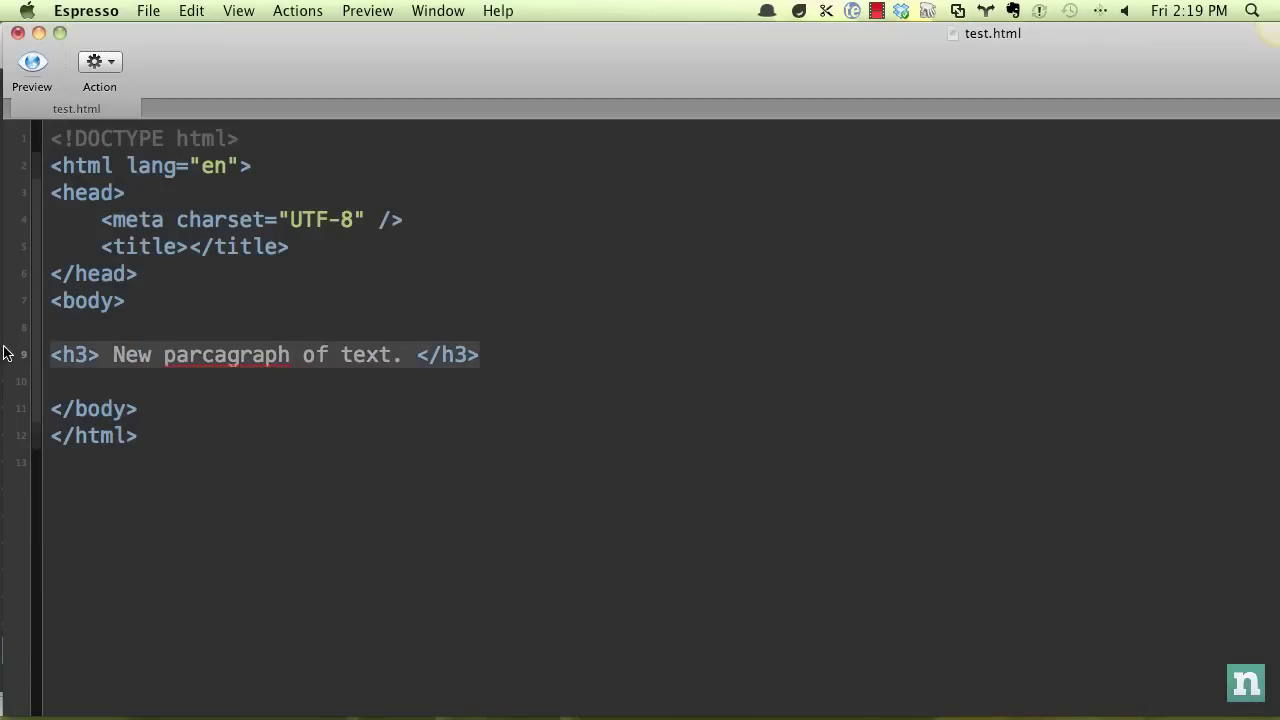
{"action": "type", "text": "M"}
{"action": "key", "text": "BackSpace"}
{"action": "type", "text": "This is mu"}
{"action": "key", "text": "BackSpace"}
{"action": "key", "text": "BackSpace"}
{"action": "type", "text": "y quotes text."}
{"action": "key", "text": "Left"}
{"action": "key", "text": "Left"}
{"action": "key", "text": "Left"}
{"action": "key", "text": "Left"}
{"action": "type", "text": "'"}
{"action": "key", "text": "Right"}
{"action": "key", "text": "Right"}
{"action": "key", "text": "Right"}
{"action": "type", "text": "'"}
- Replace the quoted word with 'new' via the change-next-quote macro, then switch to Keyboard Maestro
{"action": "key", "text": "Up"}
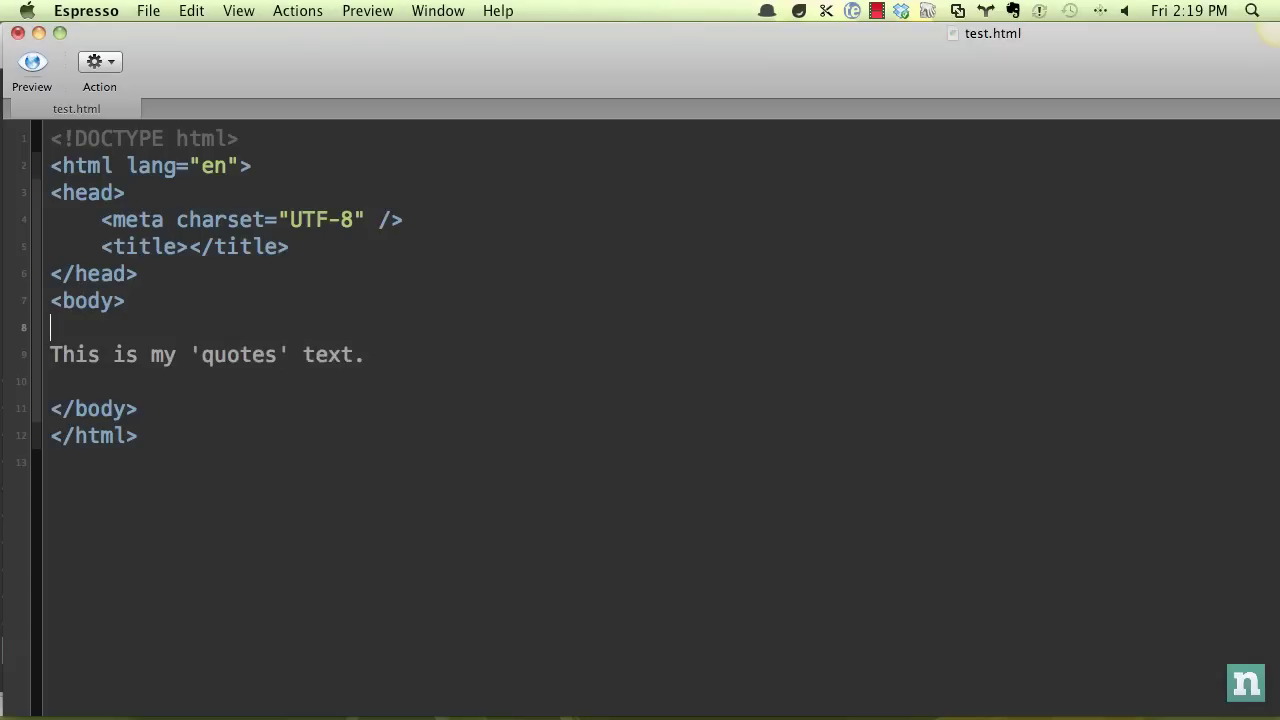
{"action": "key", "text": "Down"}
{"action": "key", "text": "ctrl+w"}
{"action": "key", "text": "BackSpace"}
{"action": "type", "text": "new"}
{"action": "key", "text": "Up"}
{"action": "key", "text": "Down"}
{"action": "key", "text": "super+Tab"}
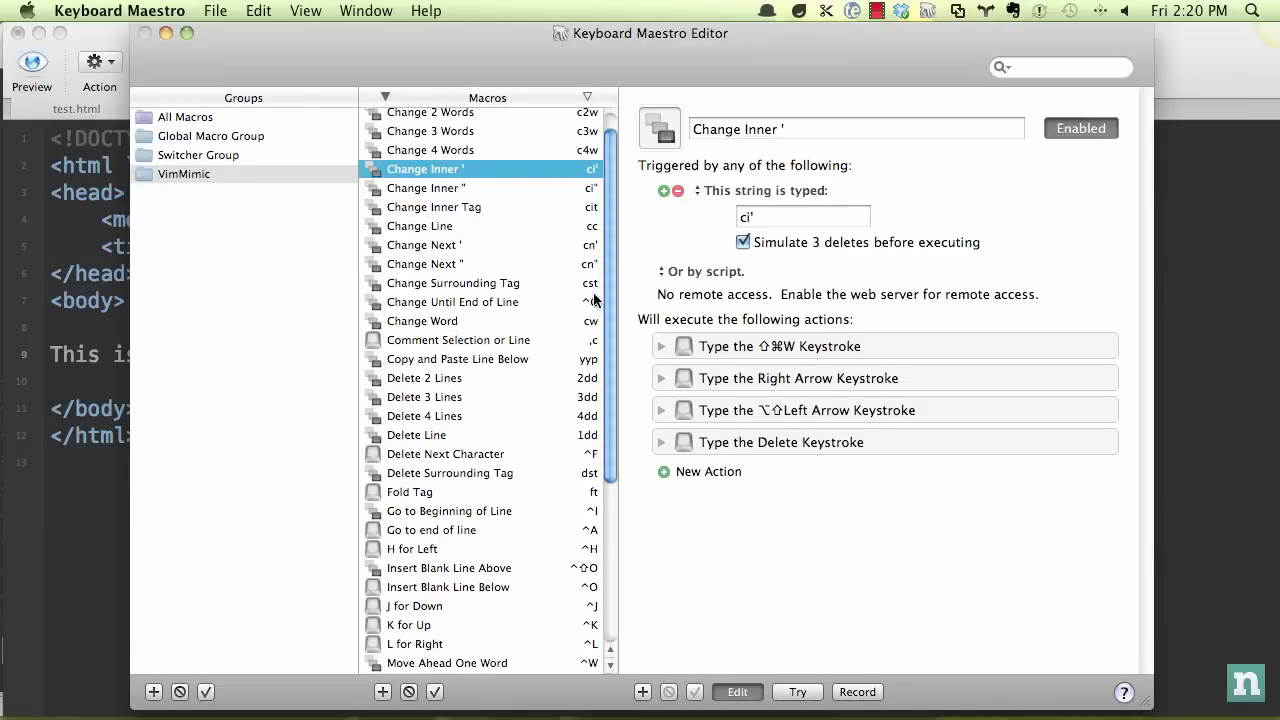
- Review the Change 2, 3 and 4 Words macros, then return to test.html in Espresso
{"action": "scroll", "coordinate": [585, 310], "scroll_direction": "up", "scroll_amount": 1}
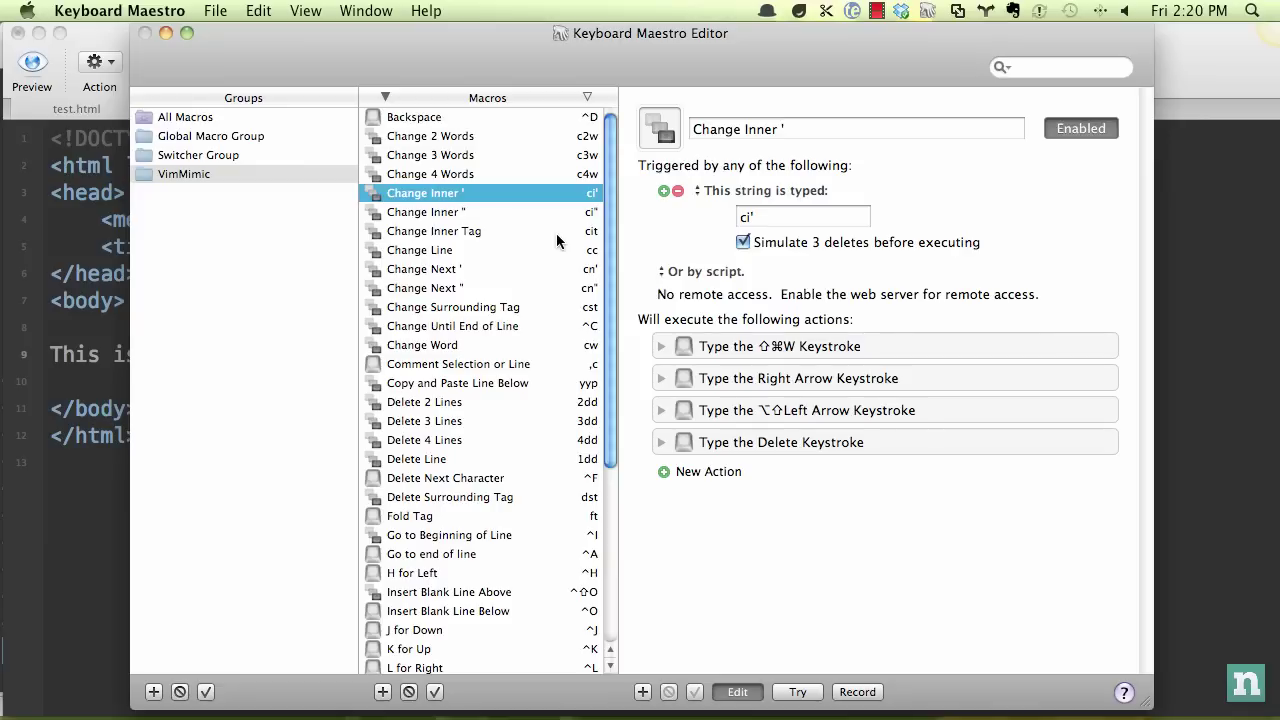
{"action": "left_click", "coordinate": [485, 138]}
{"action": "left_click", "coordinate": [473, 158]}
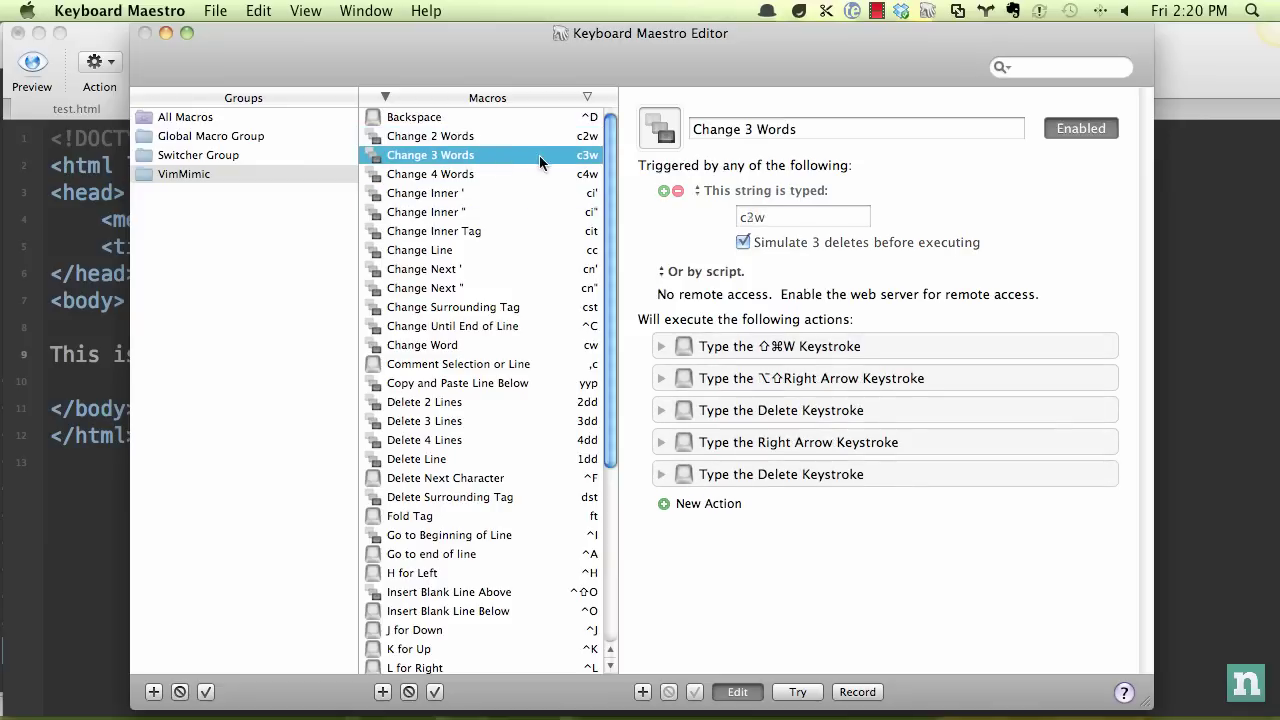
{"action": "left_click", "coordinate": [508, 169]}
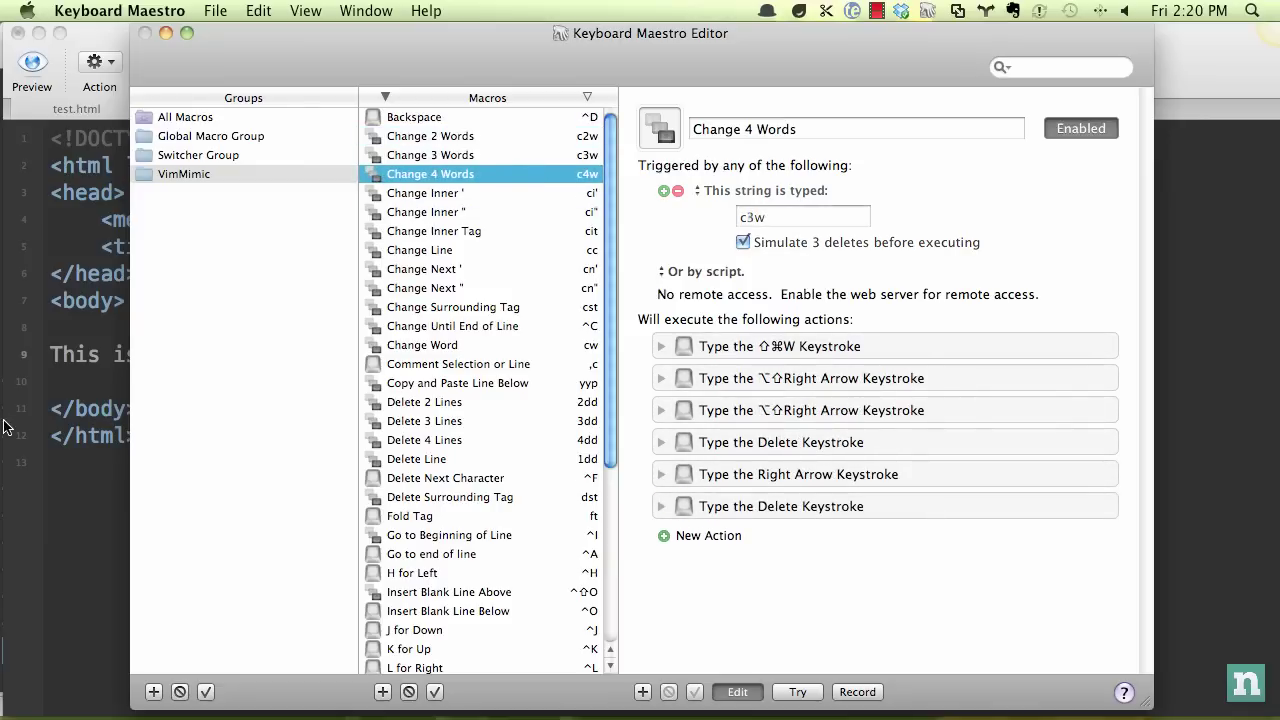
{"action": "left_click", "coordinate": [54, 357]}
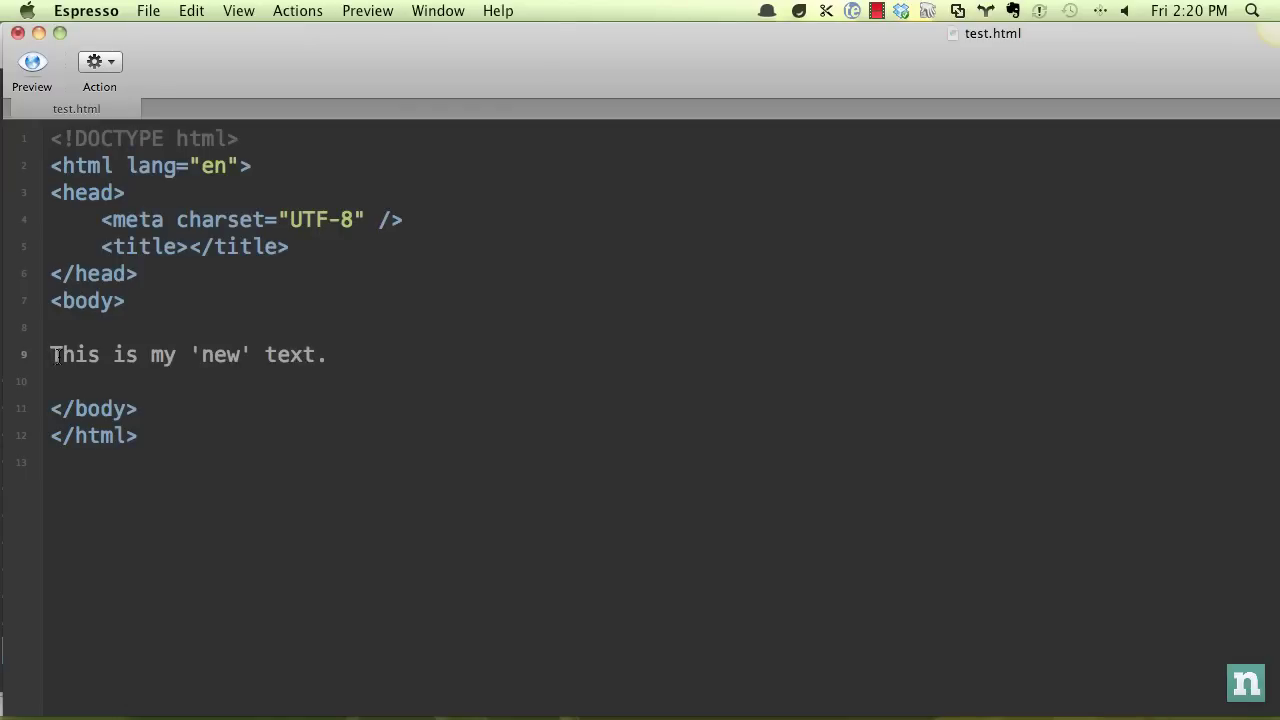
{"action": "key", "text": "super+Tab"}
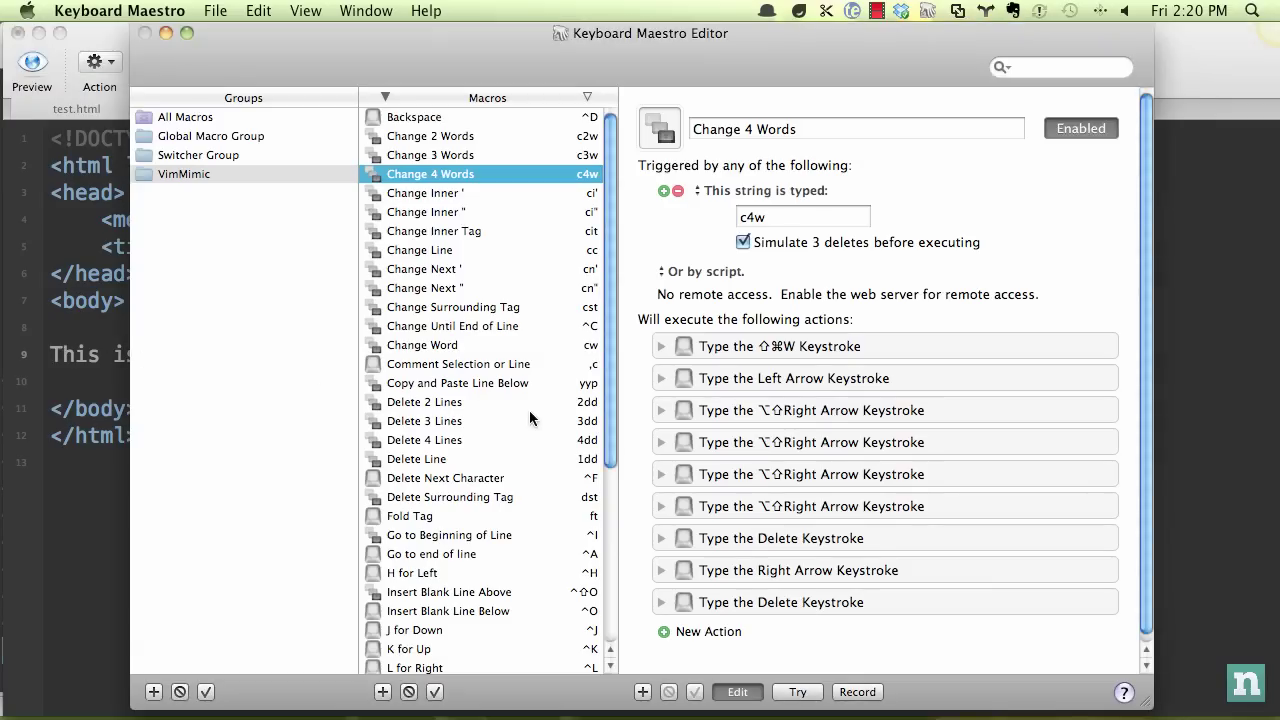
{"action": "scroll", "coordinate": [528, 409], "scroll_direction": "down", "scroll_amount": 5}
{"action": "left_click", "coordinate": [114, 357]}
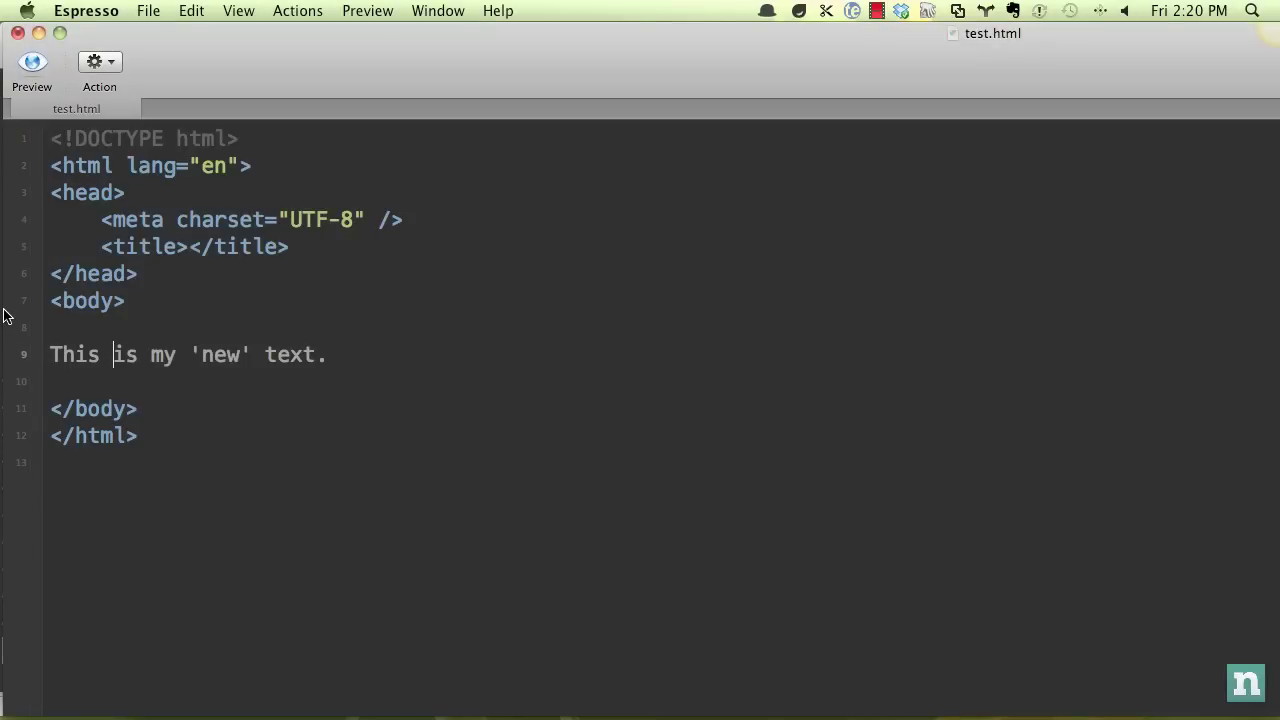
- Jump back and forth between the end and start of line 9 in test.html
{"action": "key", "text": "super+Right"}
{"action": "key", "text": "super+Left"}
{"action": "key", "text": "Right"}
{"action": "key", "text": "Right"}
{"action": "key", "text": "Right"}
{"action": "key", "text": "Right"}
{"action": "key", "text": "super+Right"}
{"action": "key", "text": "super+Left"}
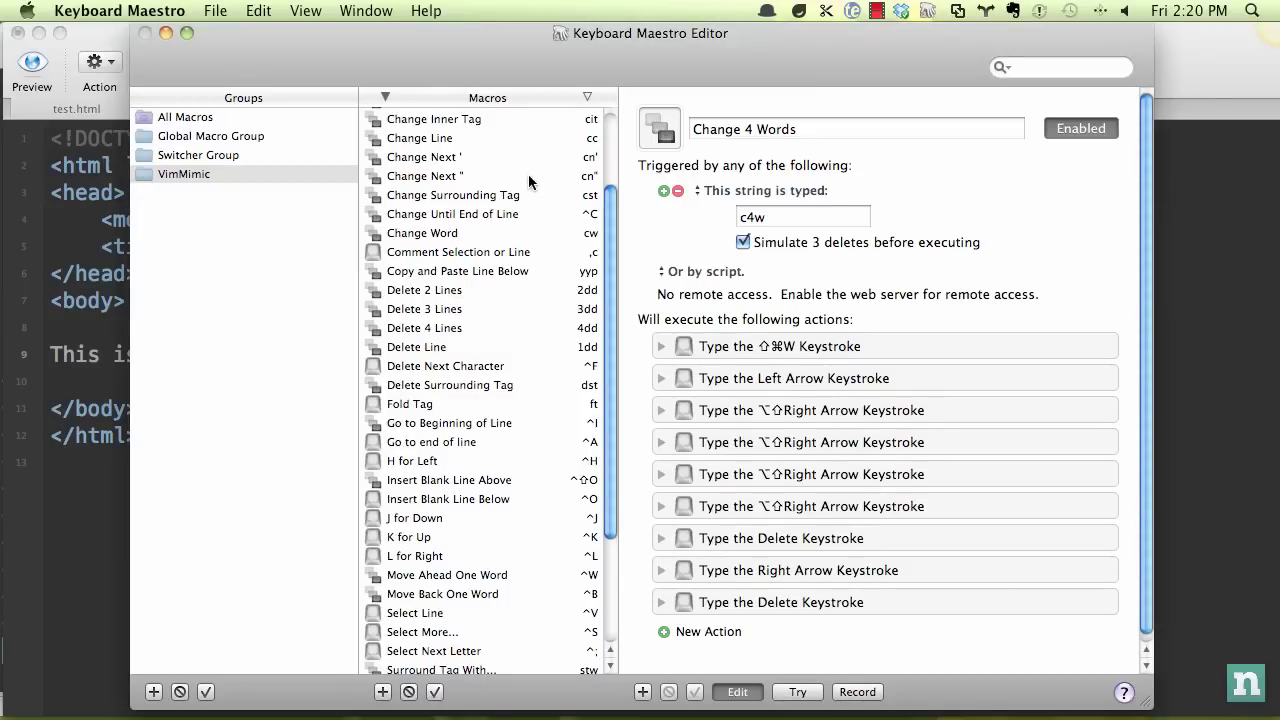
- Scroll the VimMimic Macros list down and back up, then minimise Keyboard Maestro to reveal test.html
{"action": "scroll", "coordinate": [528, 175], "scroll_direction": "down", "scroll_amount": 3}
{"action": "scroll", "coordinate": [528, 175], "scroll_direction": "down", "scroll_amount": 3}
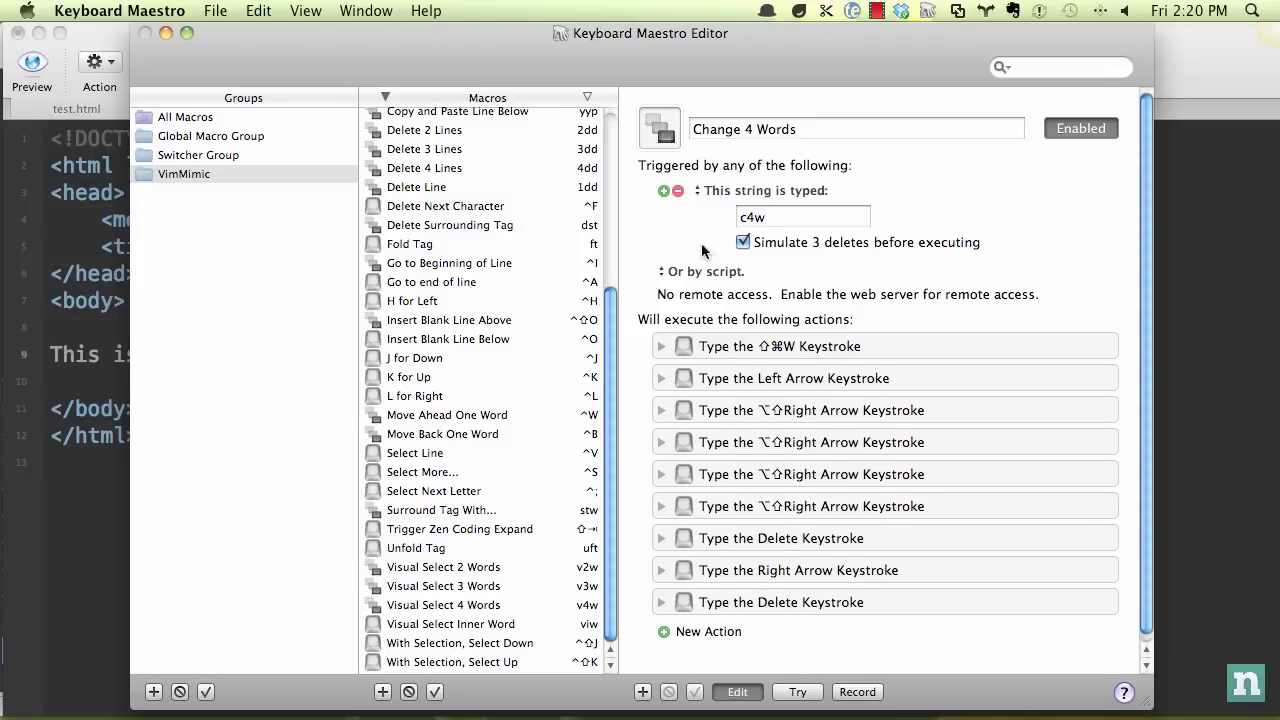
{"action": "scroll", "coordinate": [612, 250], "scroll_direction": "up", "scroll_amount": 5}
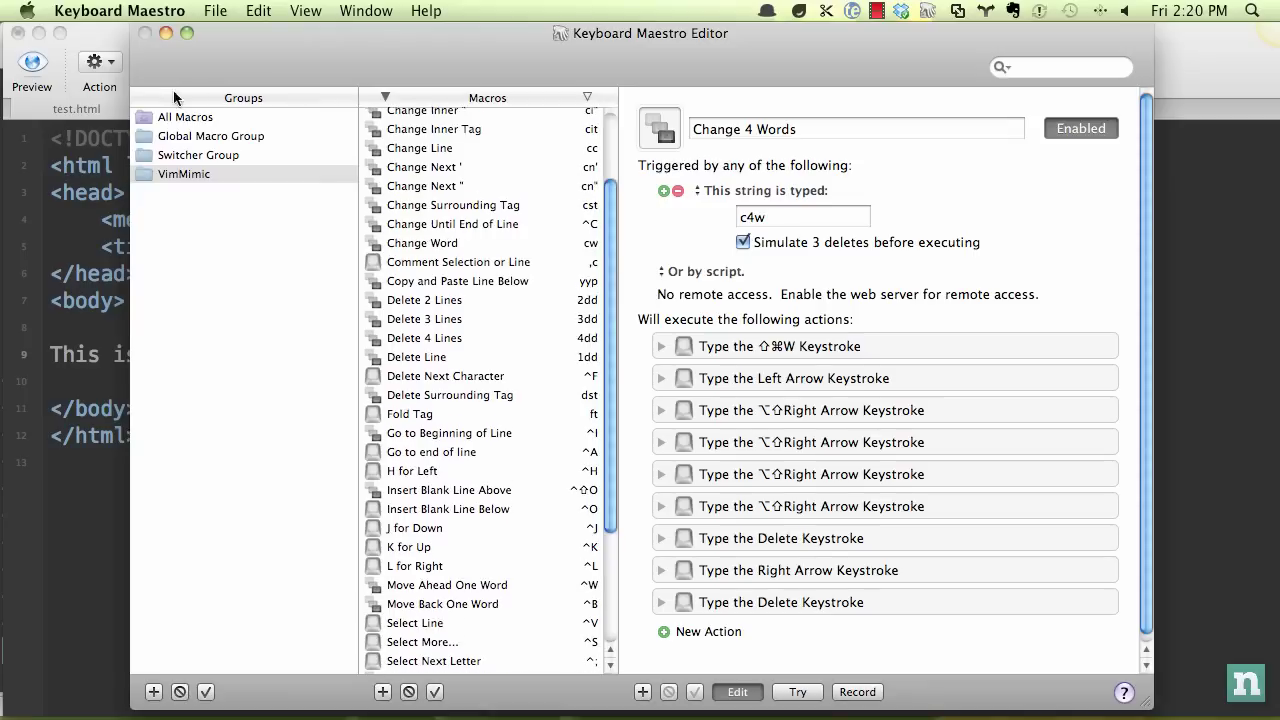
{"action": "left_click", "coordinate": [166, 33]}
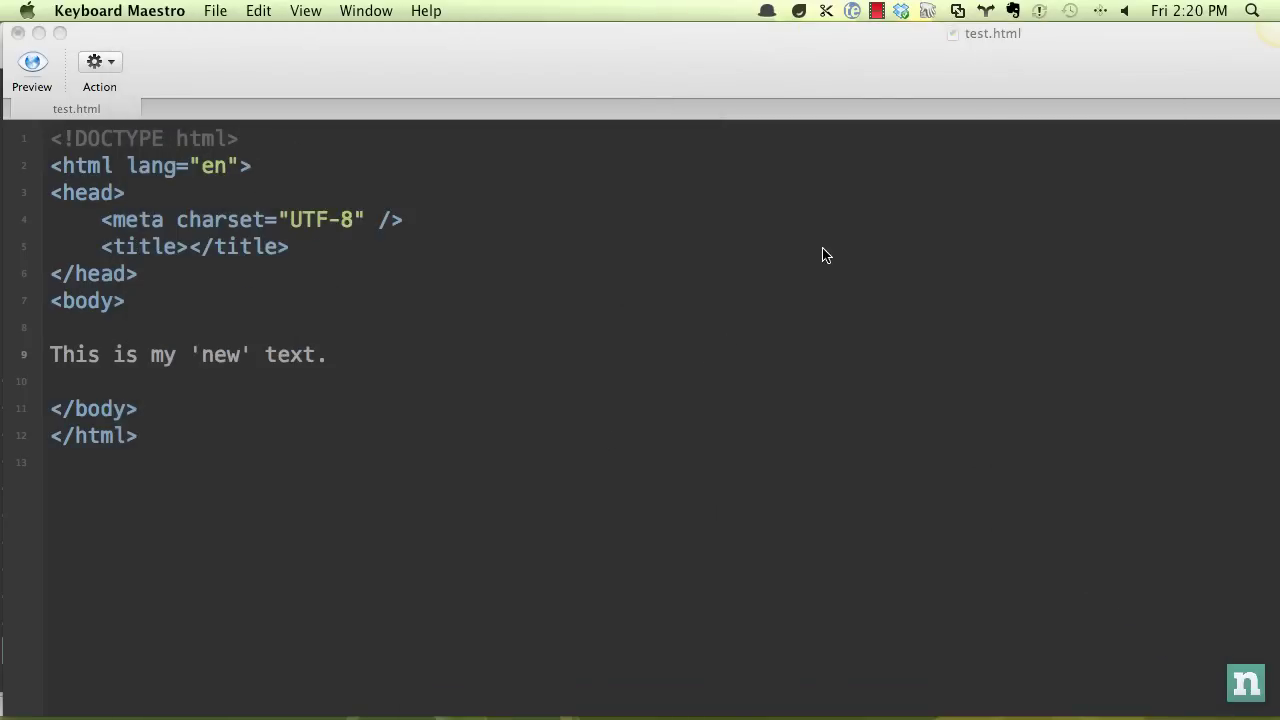